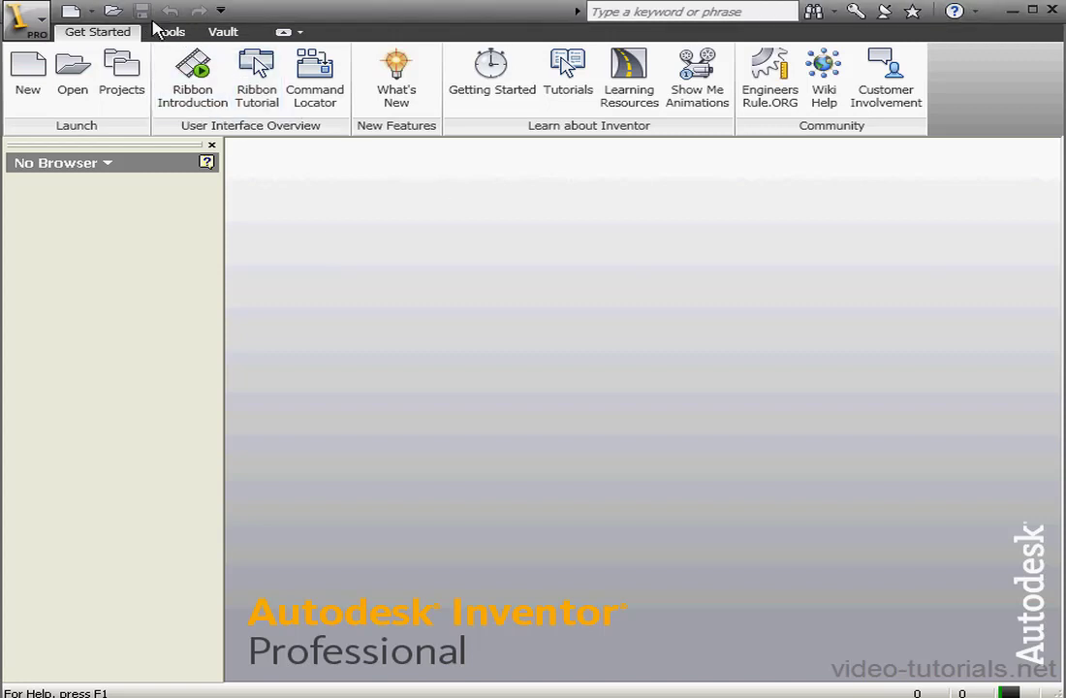
Create a new assembly and place Base.ipt, Cylinder1.ipt and Cylinder2.ipt into it.
left_click(92, 11)
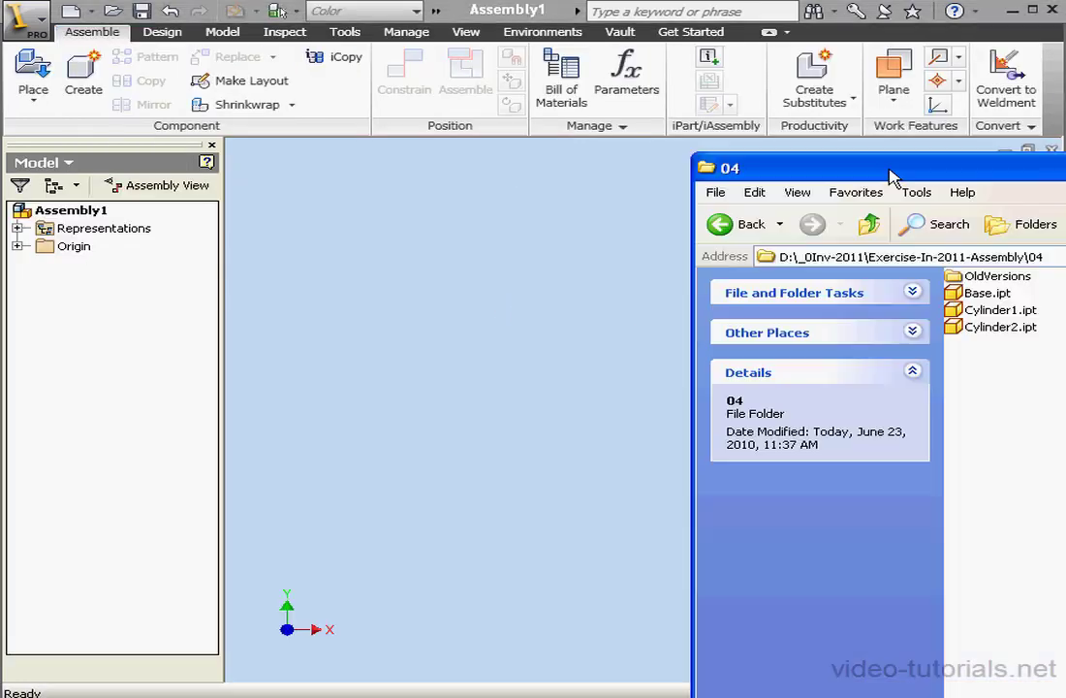
left_click_drag(1001, 310, 543, 272)
left_click_drag(719, 144, 1065, 136)
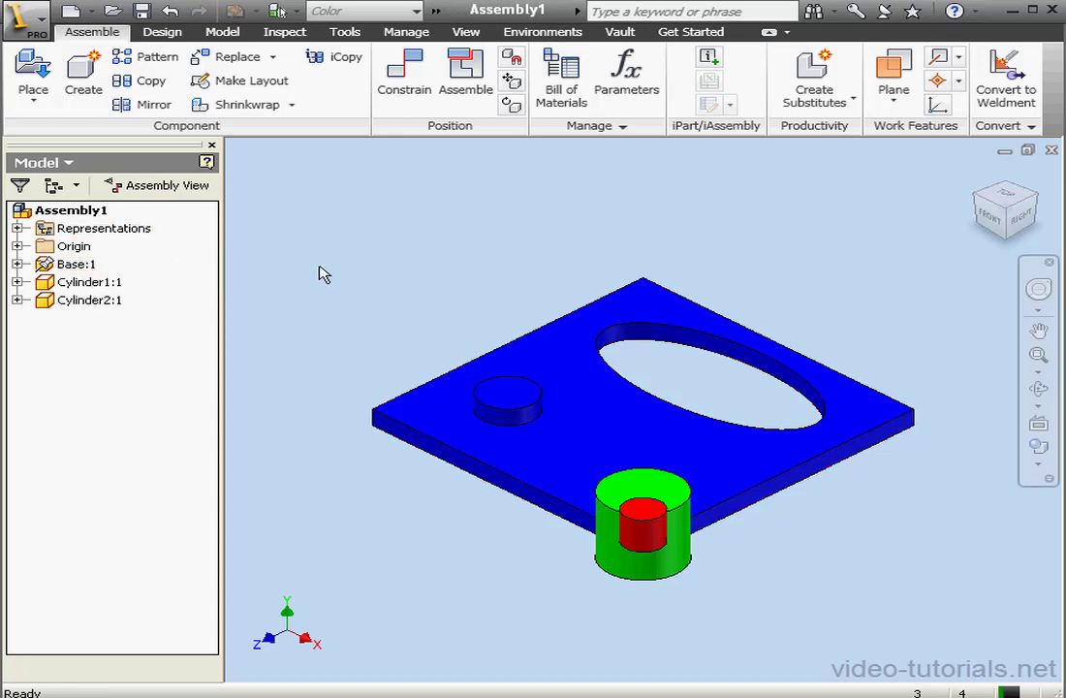
Move both cylinders off the base and mate the green cylinder's face to the plate top.
left_click_drag(638, 474, 436, 280)
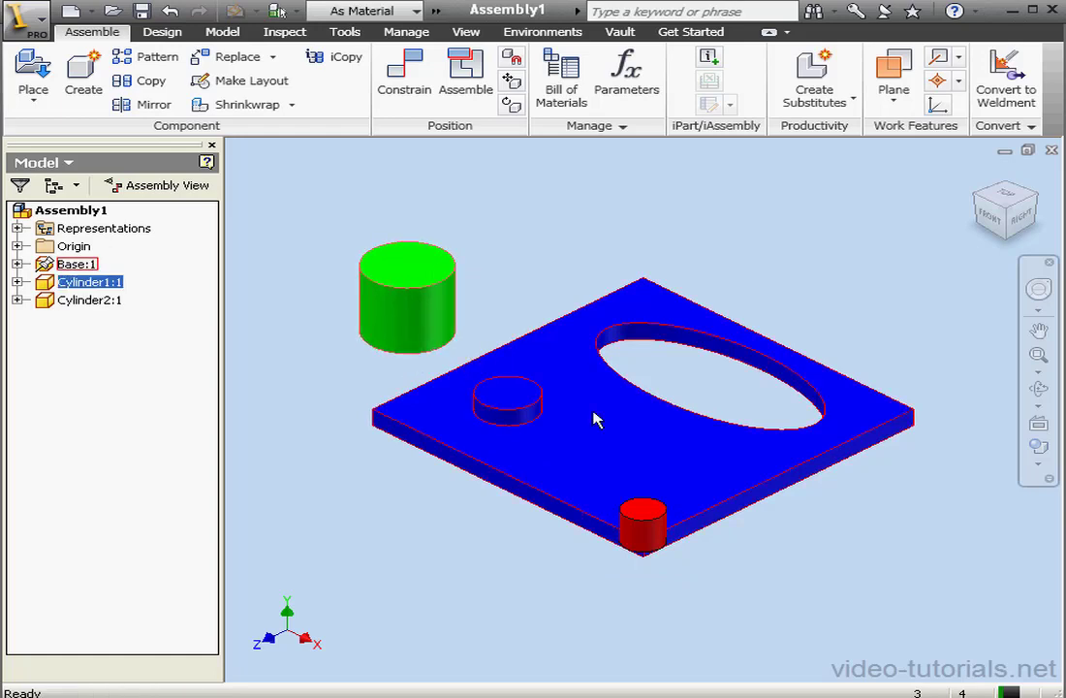
left_click_drag(643, 516, 798, 283)
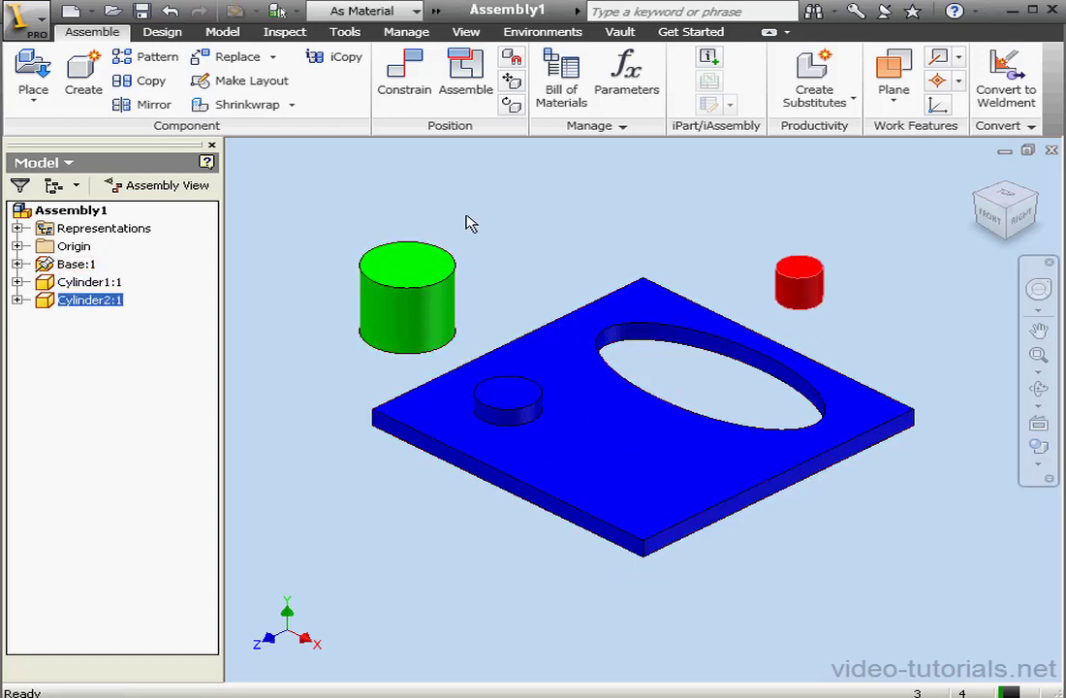
left_click(404, 79)
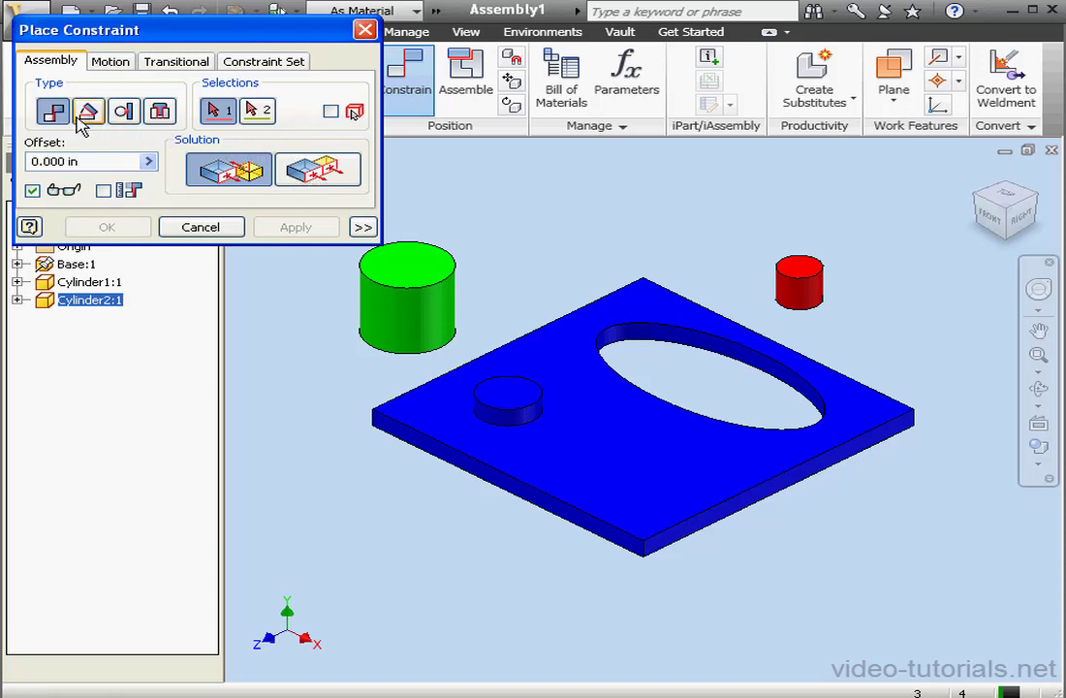
left_click(433, 266)
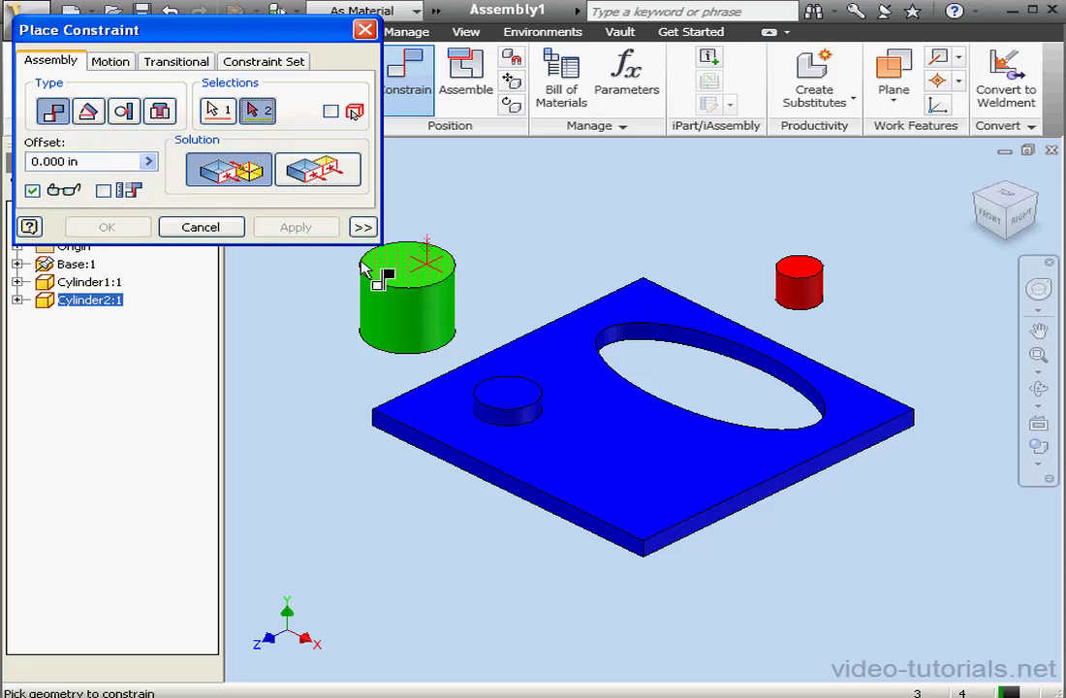
left_click(546, 412)
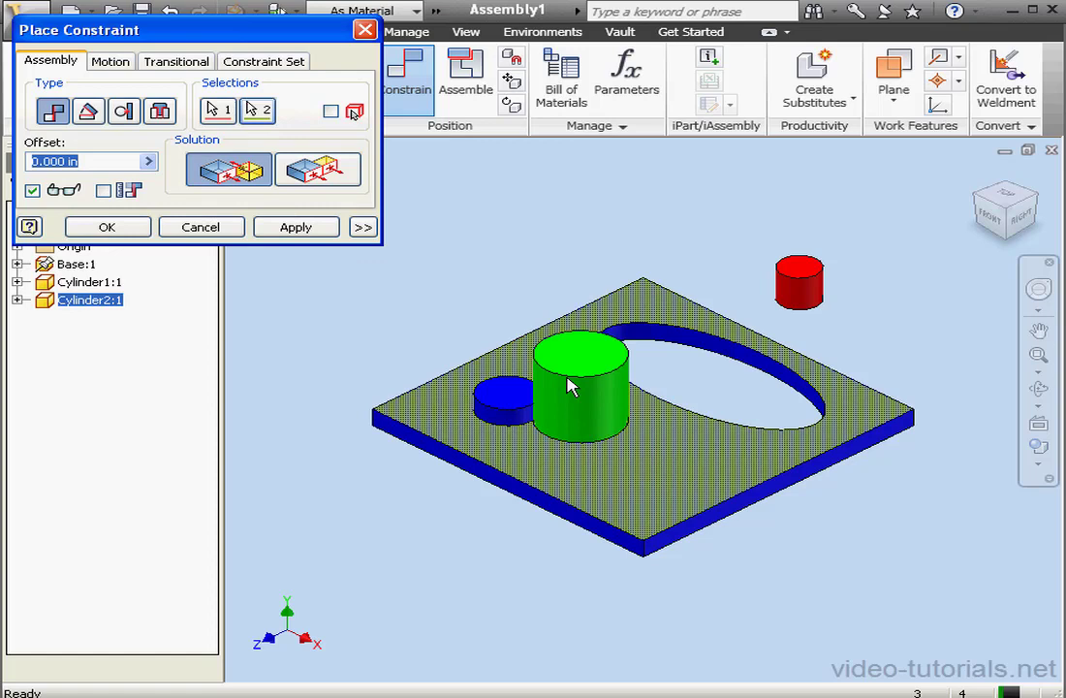
left_click(305, 230)
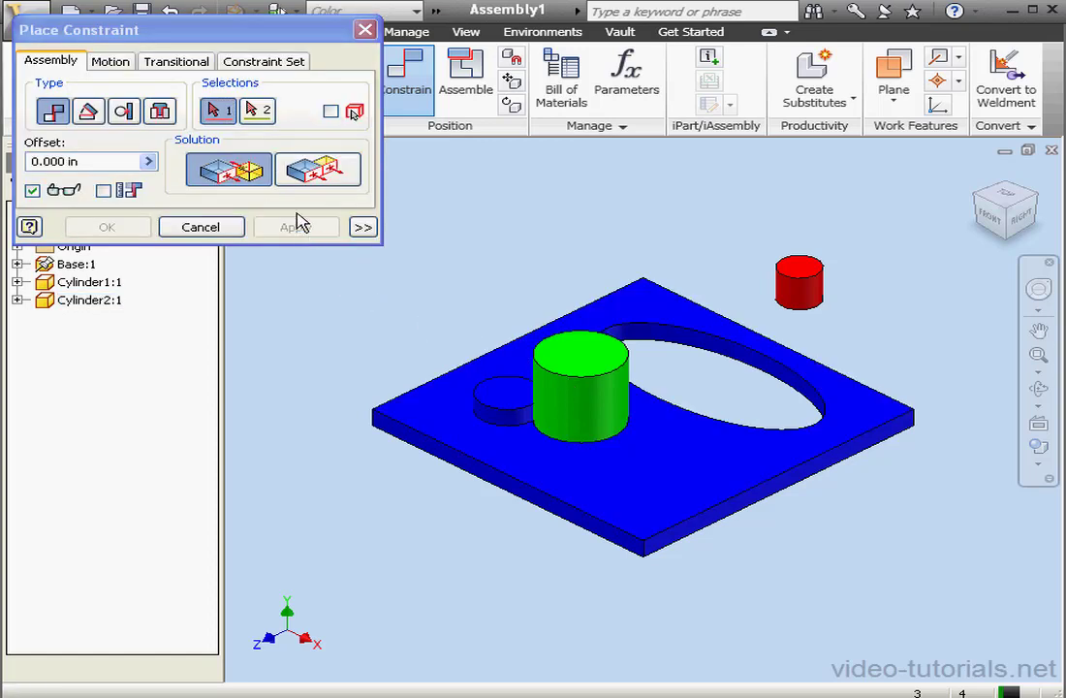
Add an outside Tangent constraint between the green cylinder and the small boss, then drag-test it.
left_click(124, 111)
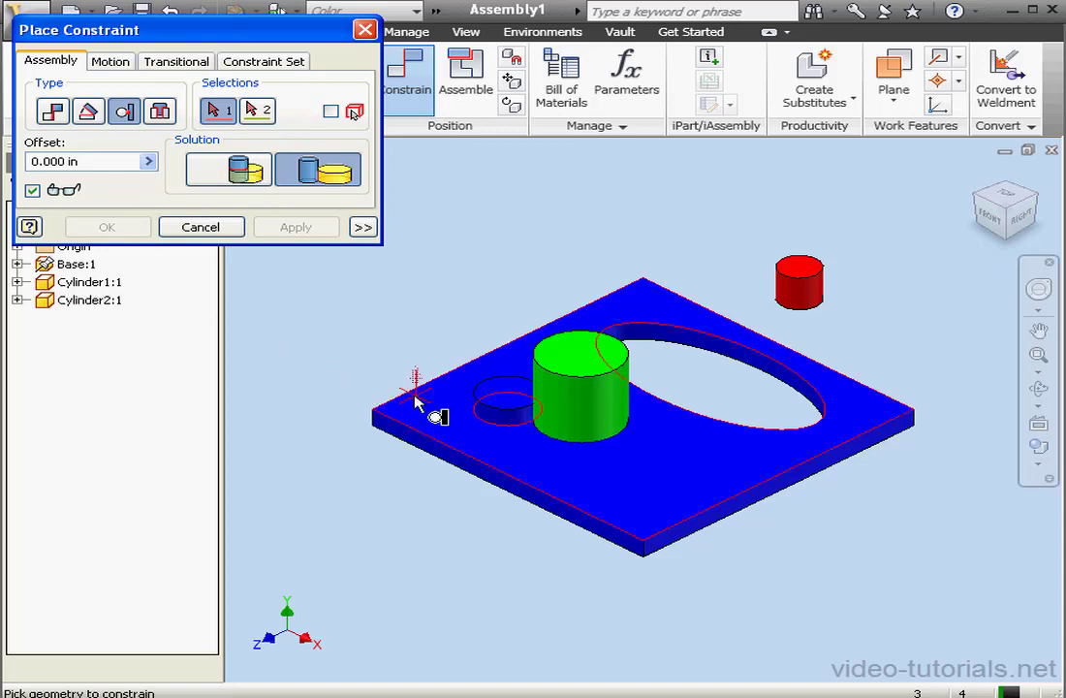
left_click(494, 417)
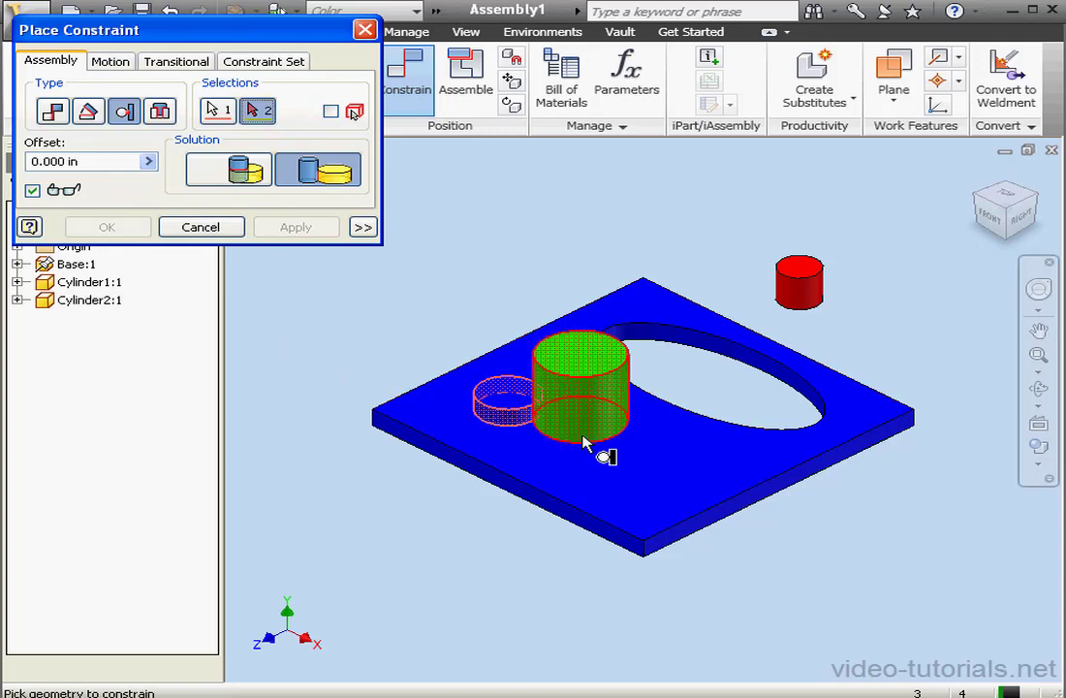
left_click(603, 412)
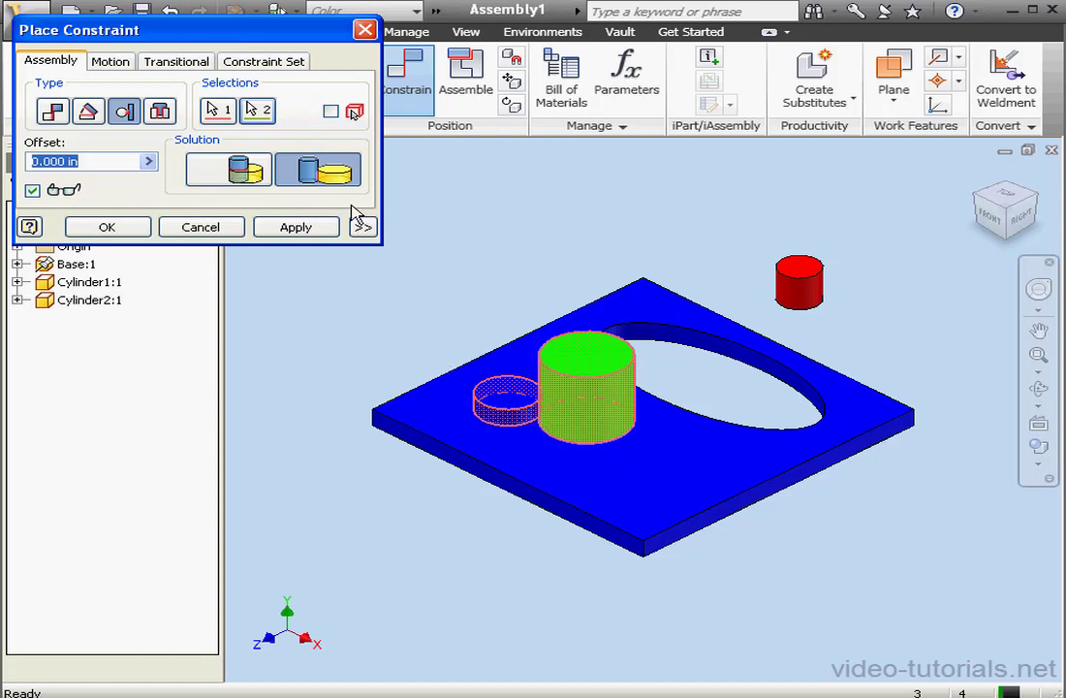
left_click(242, 173)
left_click(293, 169)
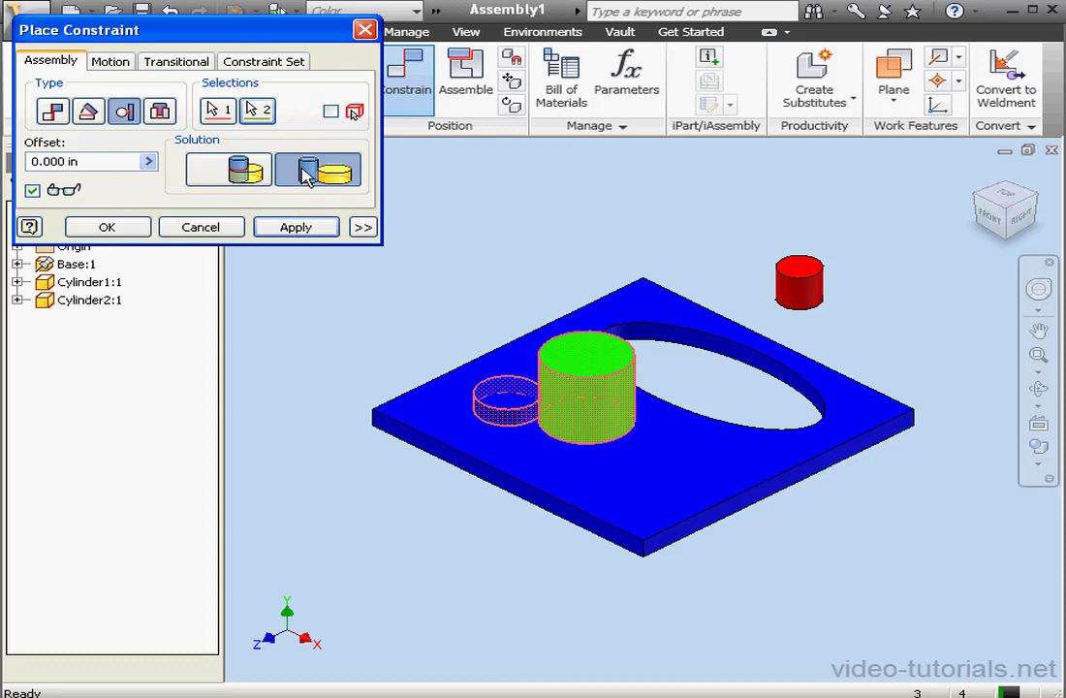
left_click(296, 229)
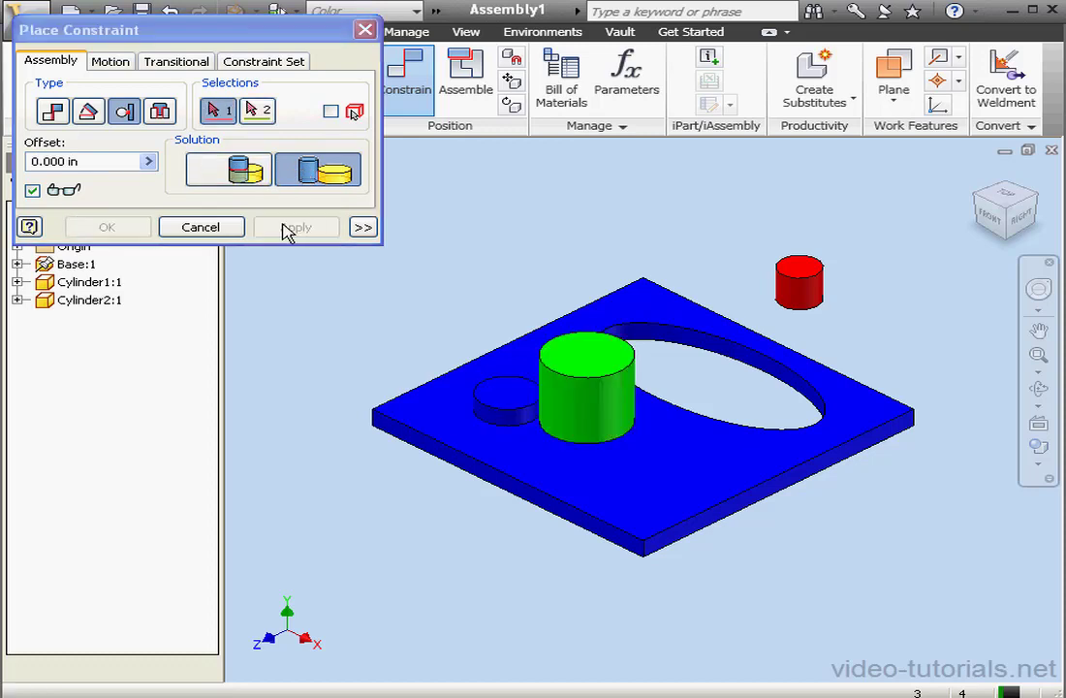
left_click(221, 229)
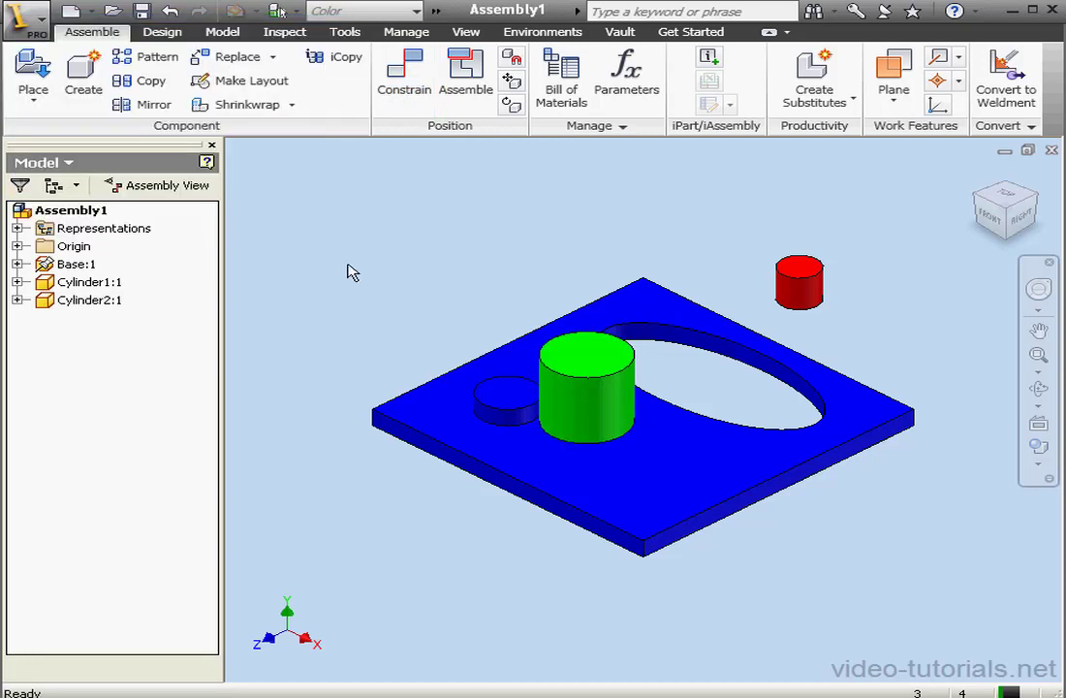
left_click_drag(595, 381, 561, 282)
Set Cylinder1's Tangent:1 offset to 0.125 in and slide the cylinder around the boss to check it.
left_click(17, 282)
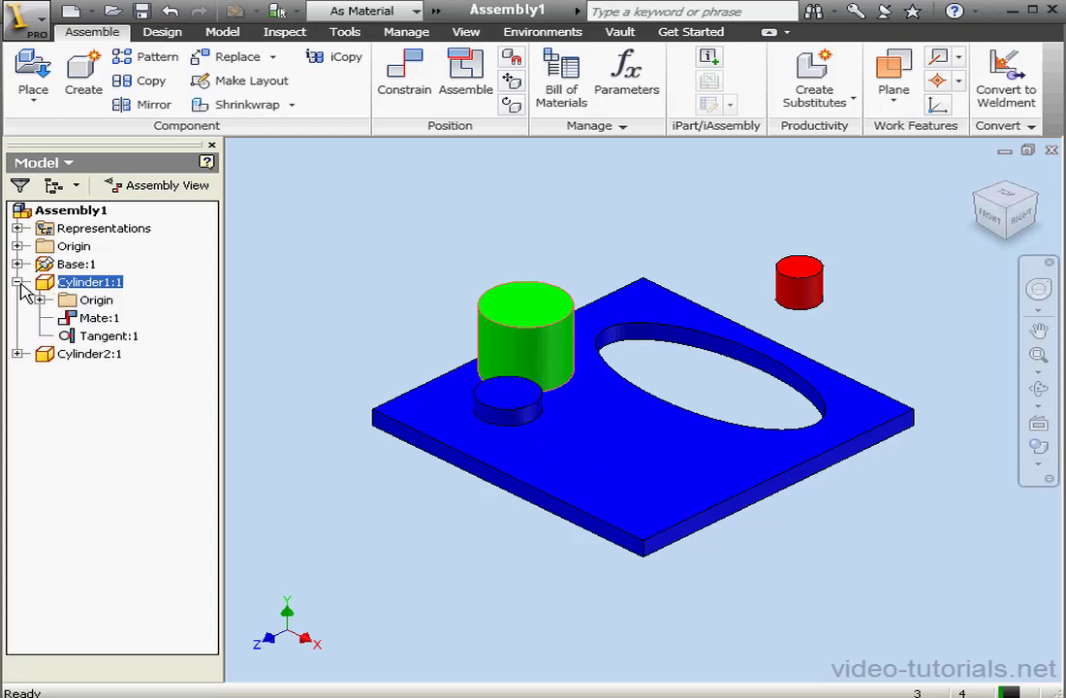
double_click(107, 337)
left_click_drag(87, 385, 210, 388)
left_click(179, 410)
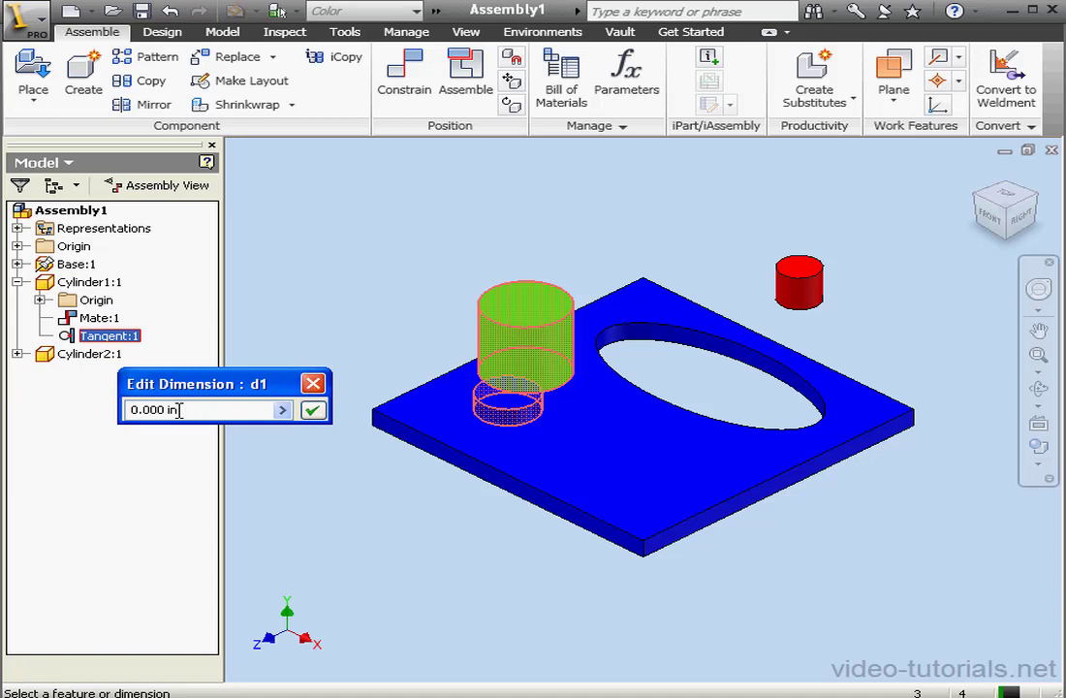
type("125")
left_click(312, 411)
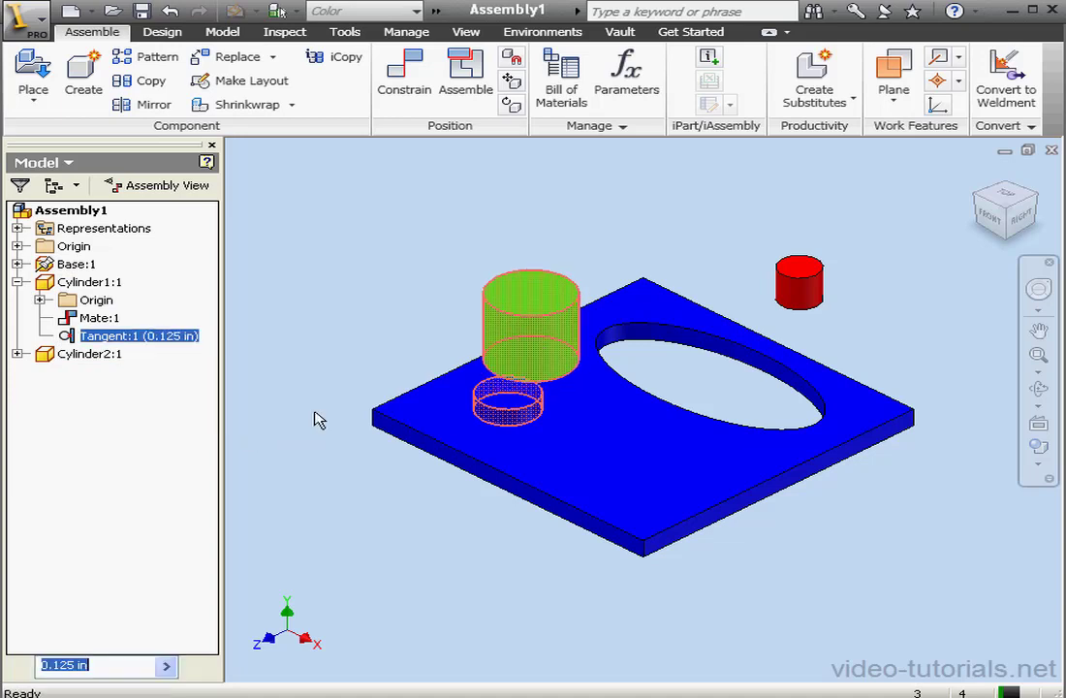
left_click_drag(499, 273, 424, 282)
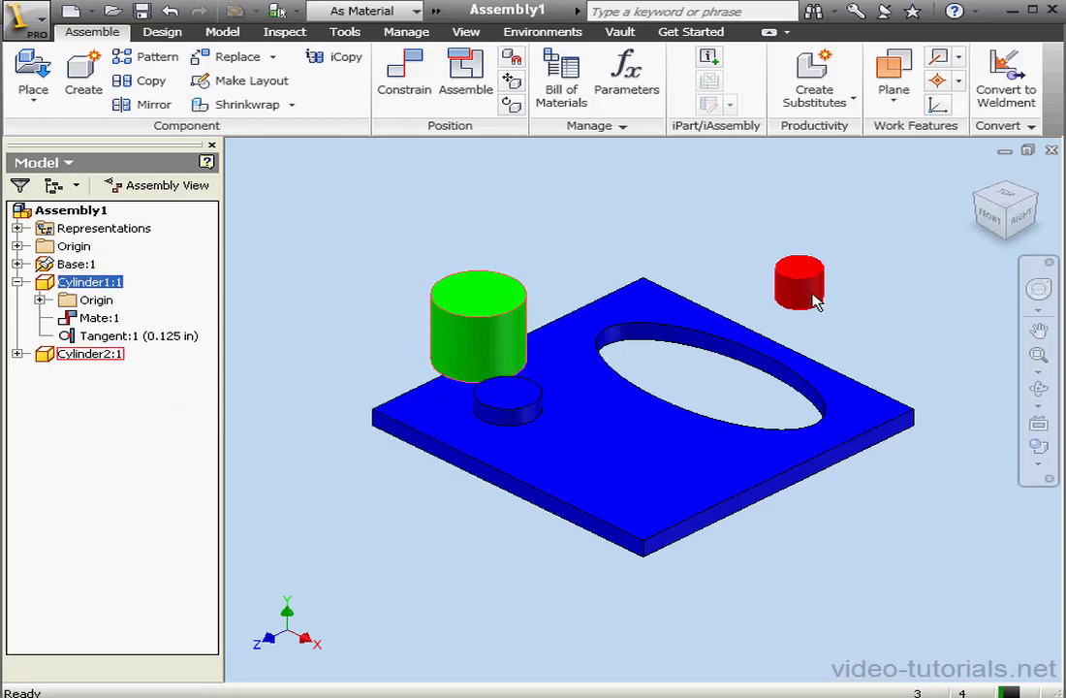
Mate the red cylinder flush with the plate top and move it into the elliptical hole.
left_click(422, 90)
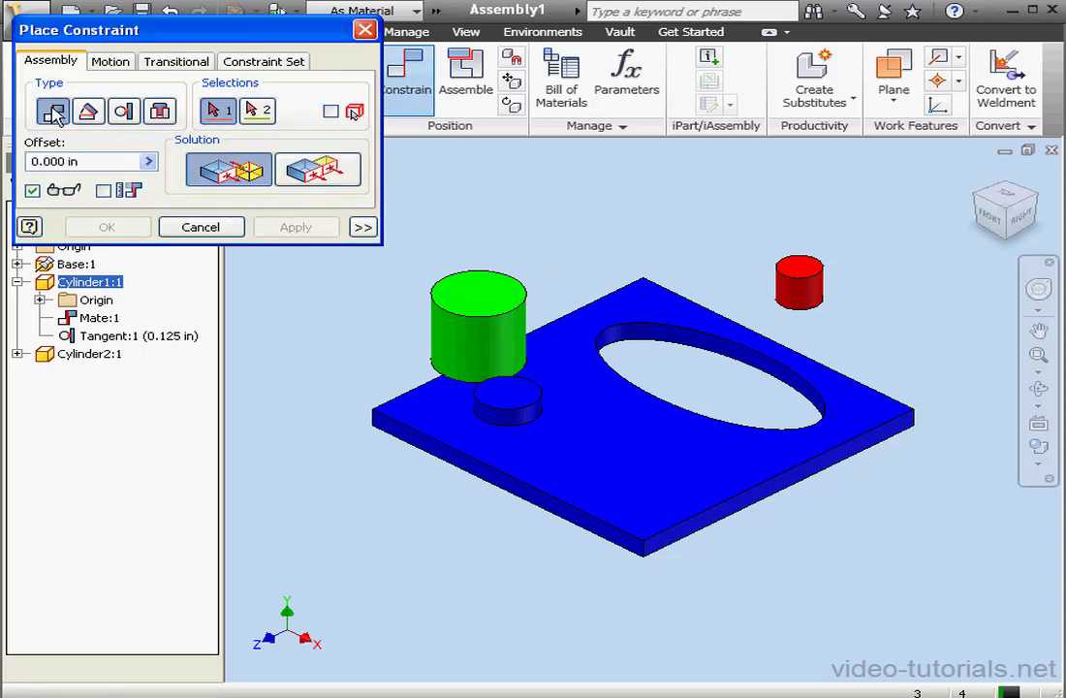
left_click(810, 280)
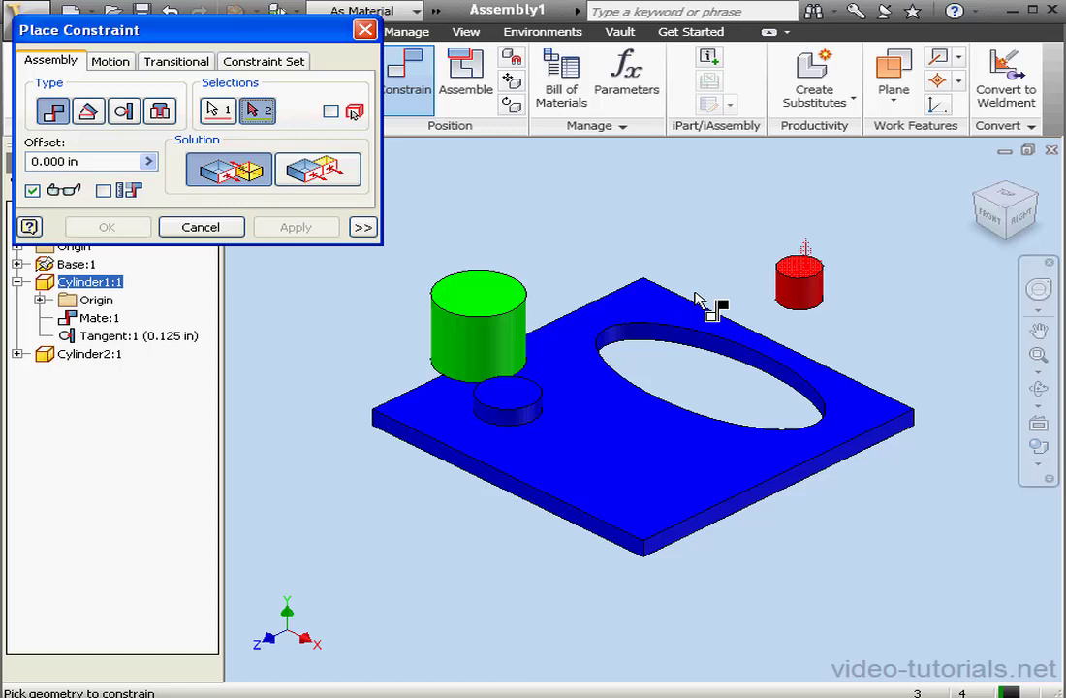
left_click(663, 304)
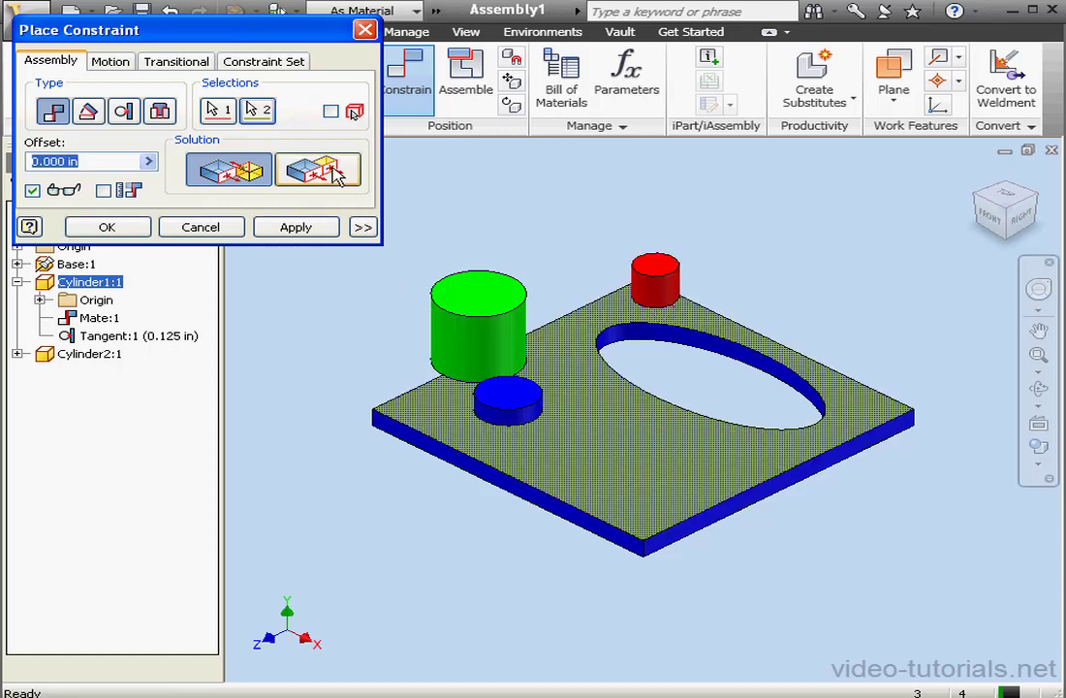
left_click(333, 173)
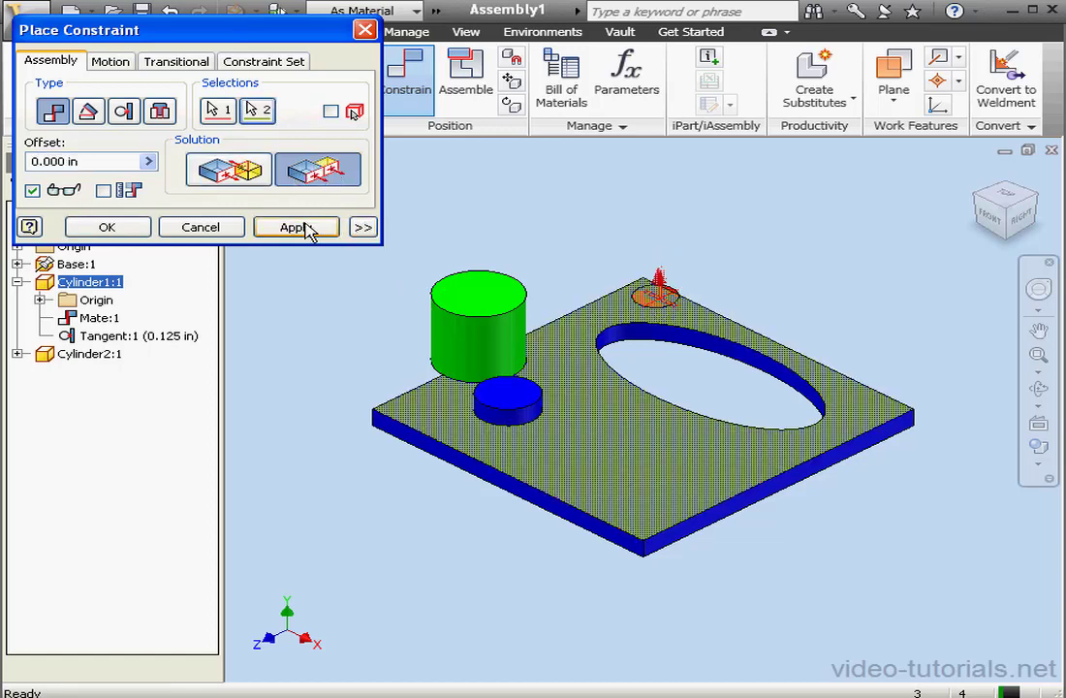
left_click(309, 228)
left_click(225, 229)
left_click_drag(642, 299, 649, 370)
Add an inside Tangent constraint between the red cylinder and the elliptical hole wall, then drag-test it.
left_click(406, 75)
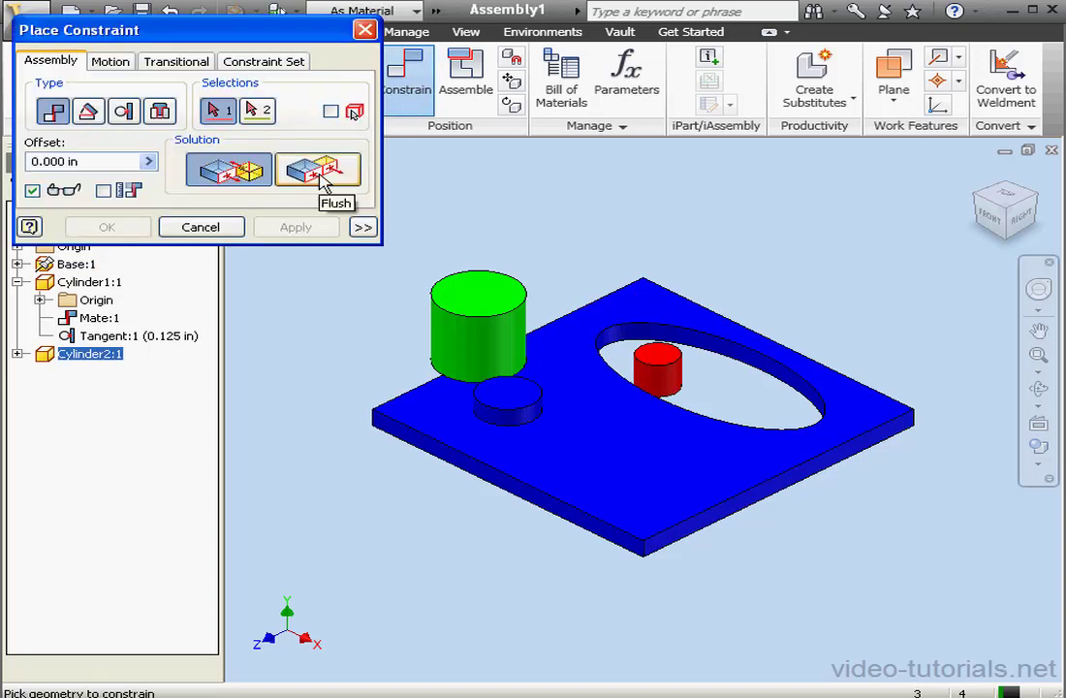
left_click(126, 111)
left_click(682, 392)
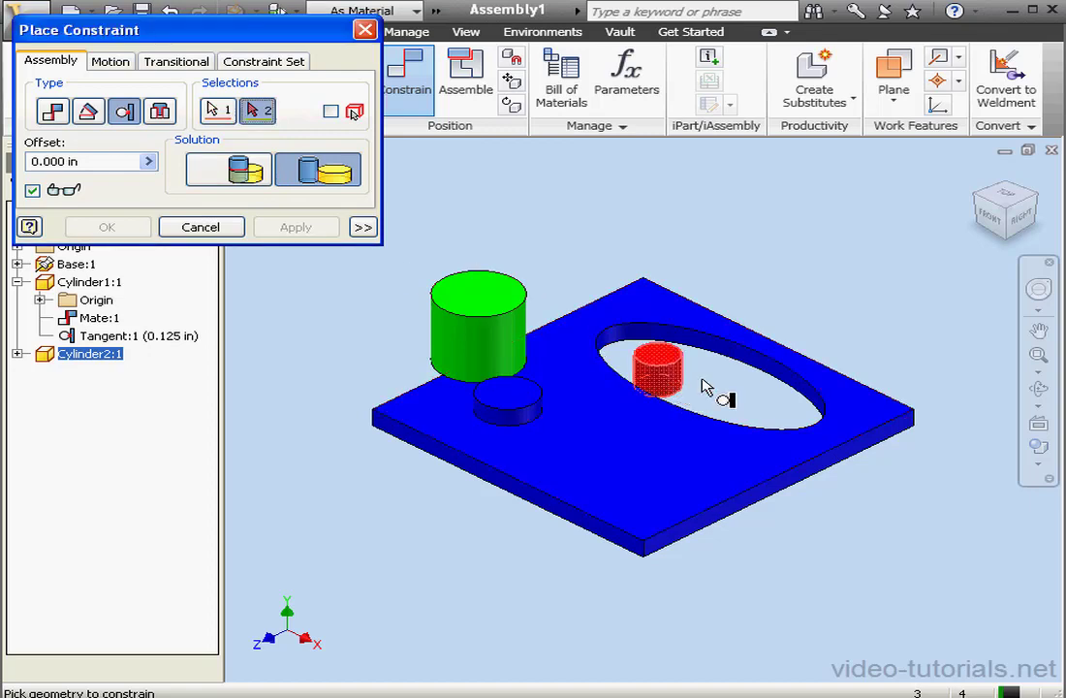
left_click(775, 367)
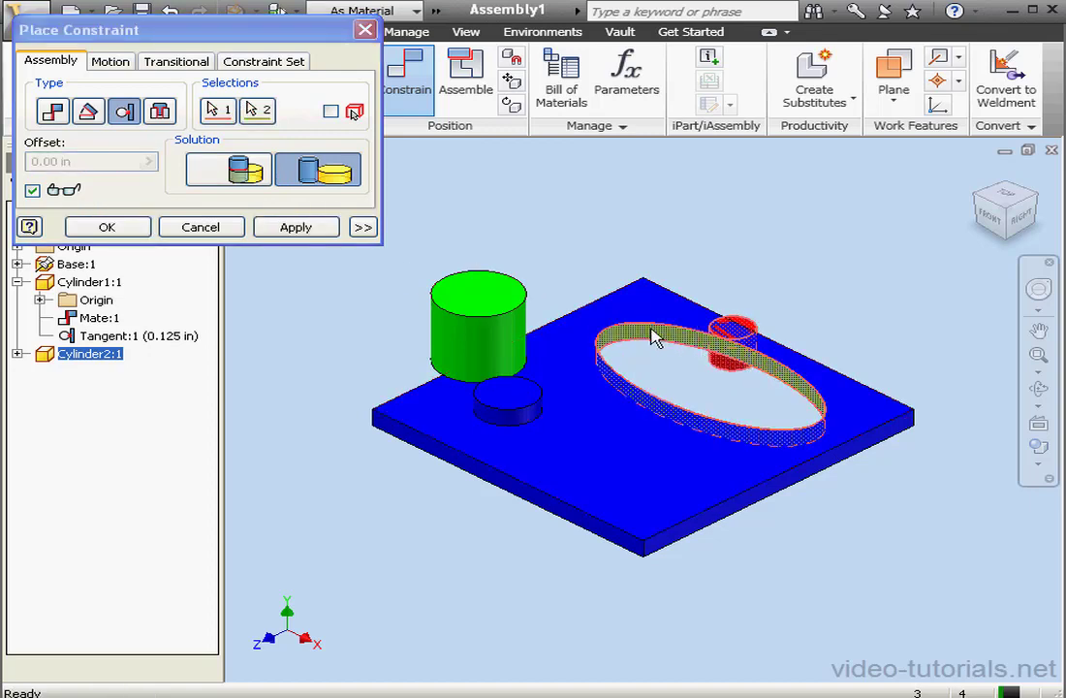
left_click(252, 173)
left_click(317, 233)
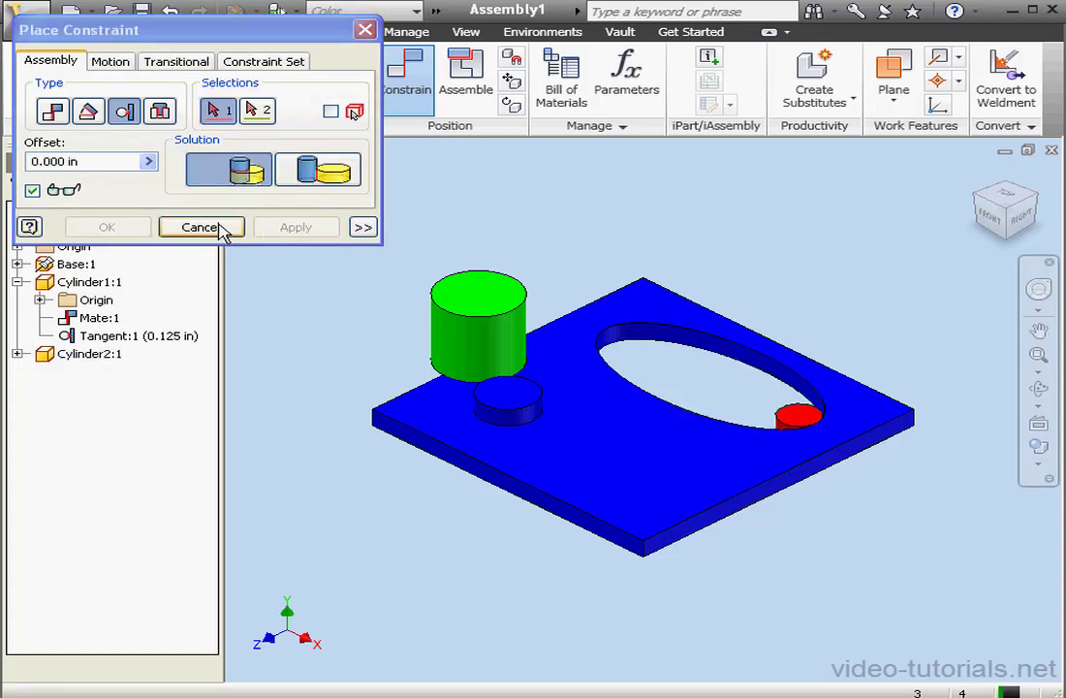
left_click(215, 229)
left_click_drag(805, 417, 686, 364)
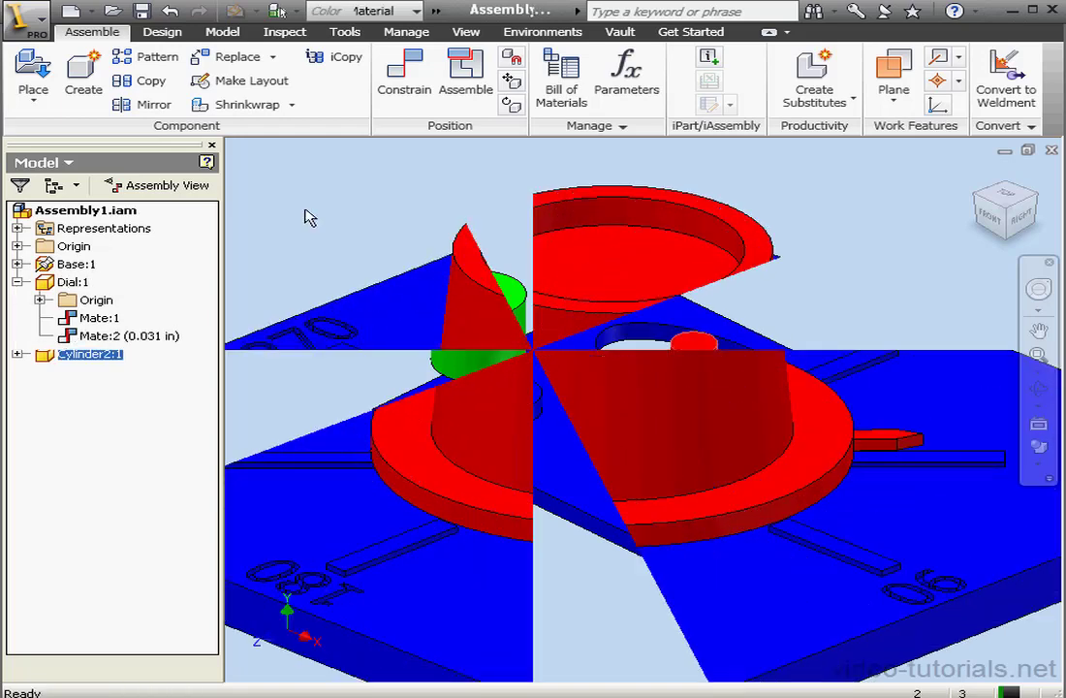
key("Delete")
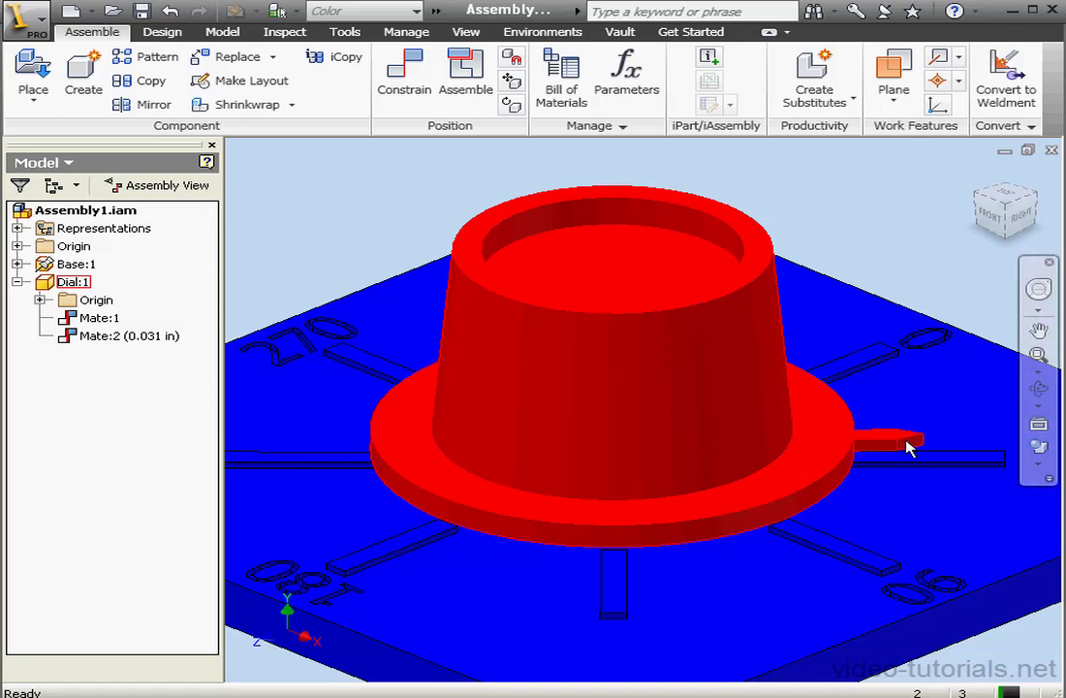
mouse_move(893, 440)
left_mouse_down()
mouse_move(809, 504)
mouse_move(904, 431)
left_mouse_up()
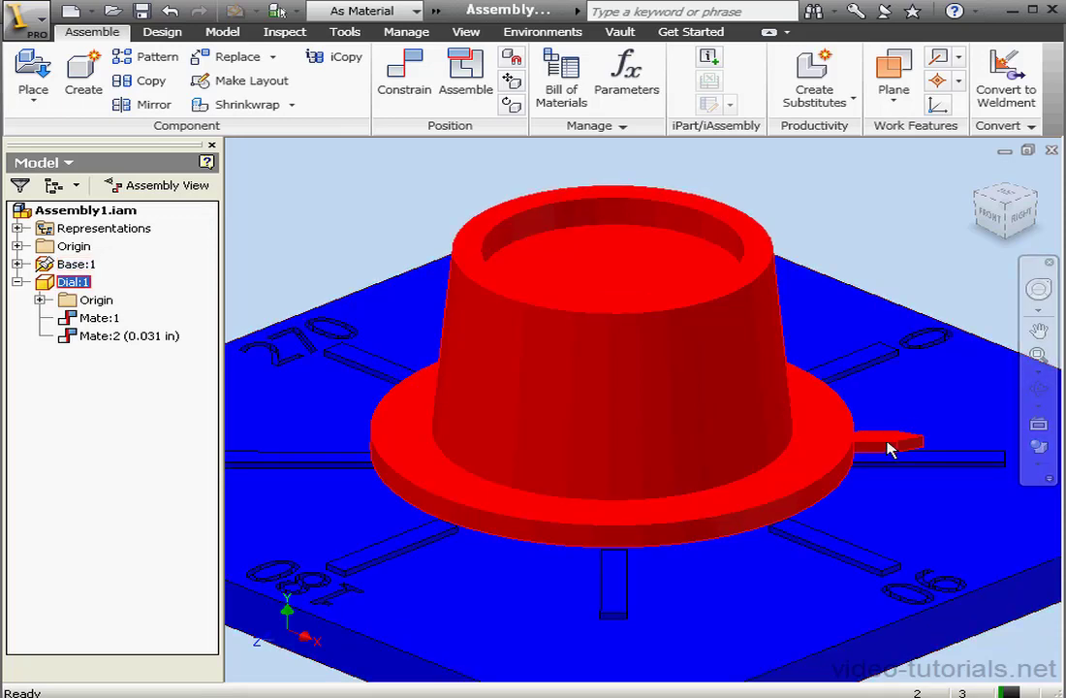
Start an Angle constraint with the Directed Angle solution, toggling Predict Offset off and back on.
left_click(406, 80)
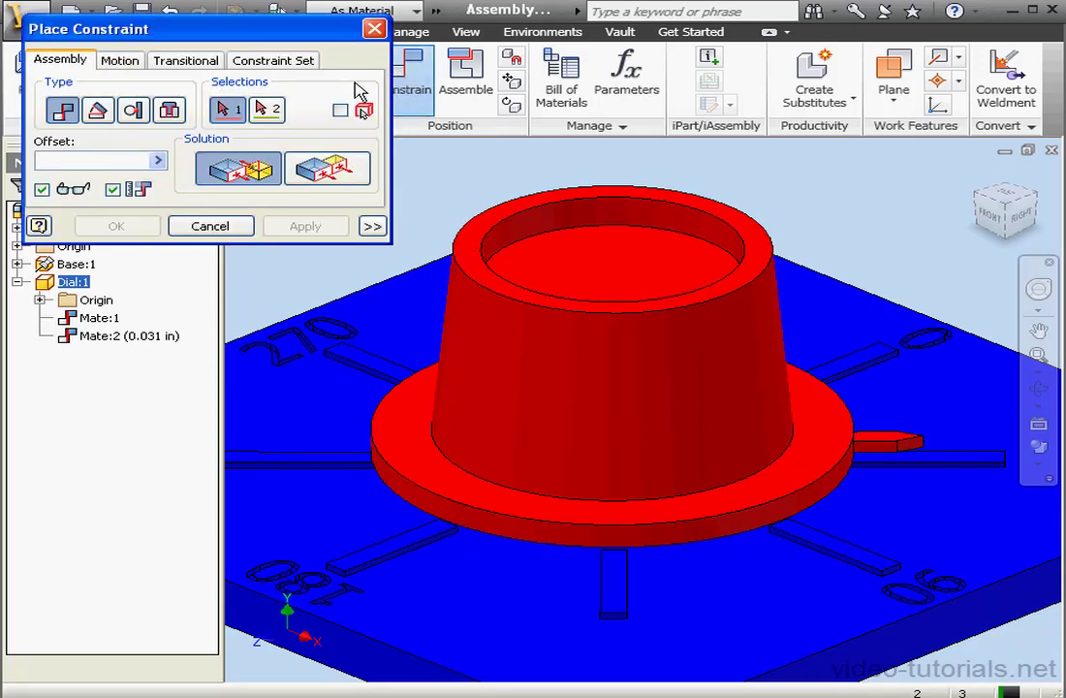
left_click(108, 109)
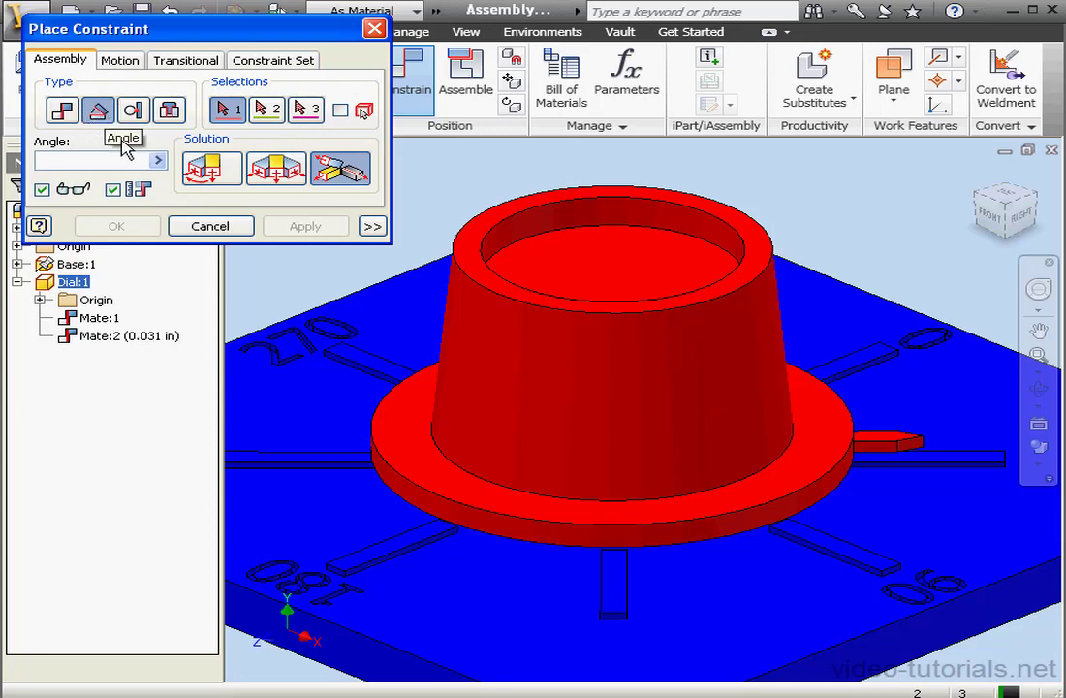
left_click(210, 171)
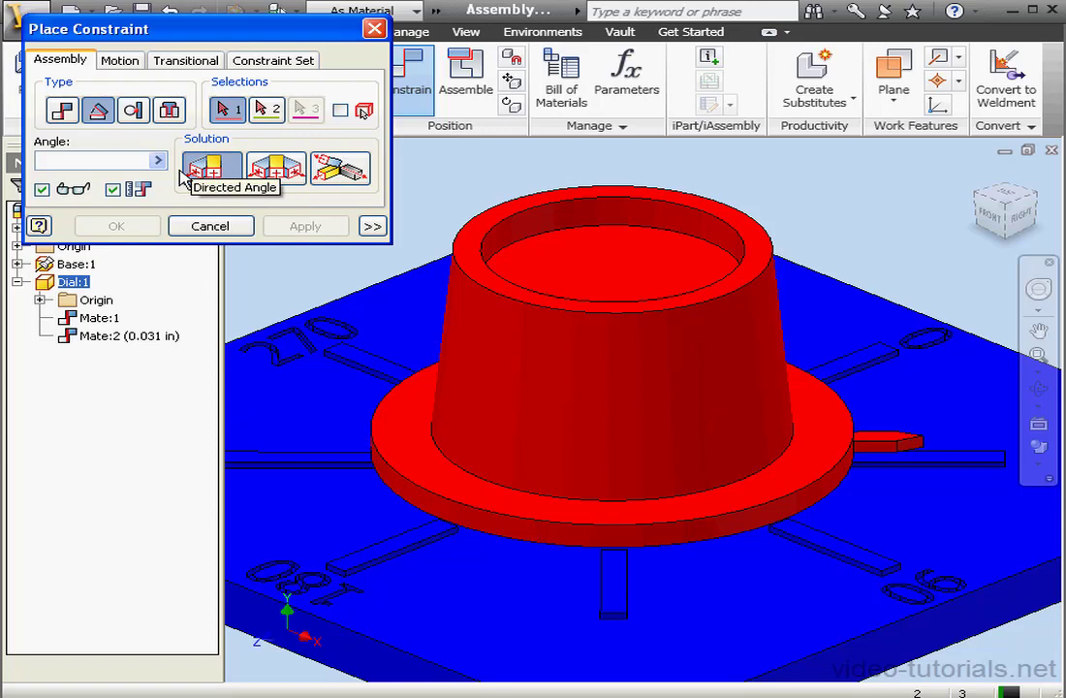
left_click(113, 190)
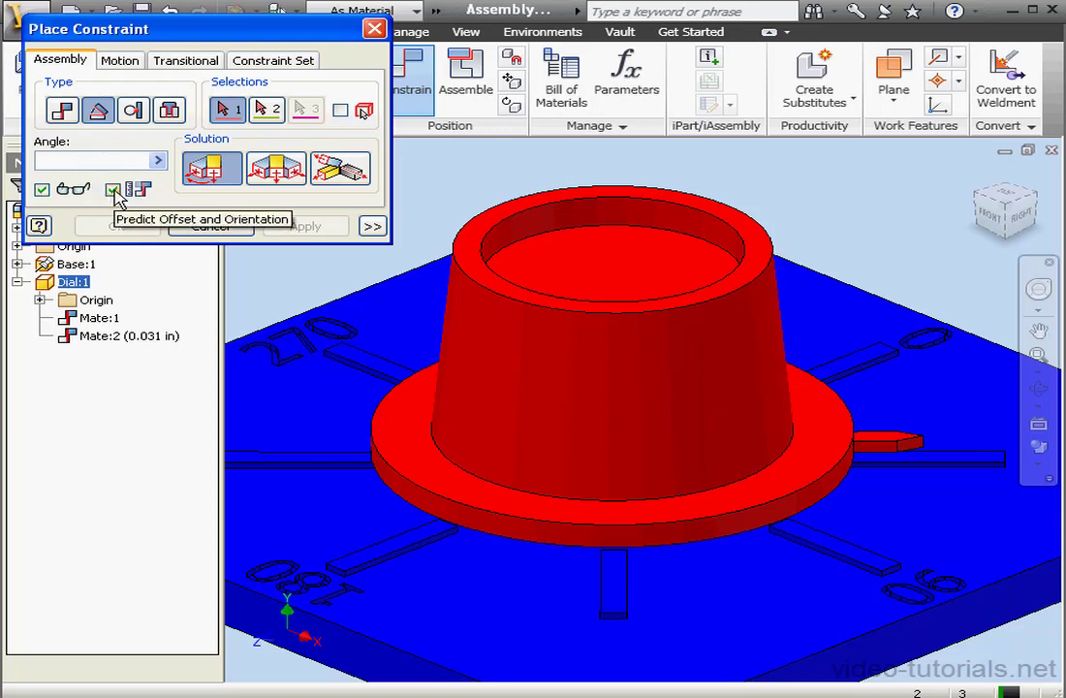
left_click(113, 190)
left_click(98, 160)
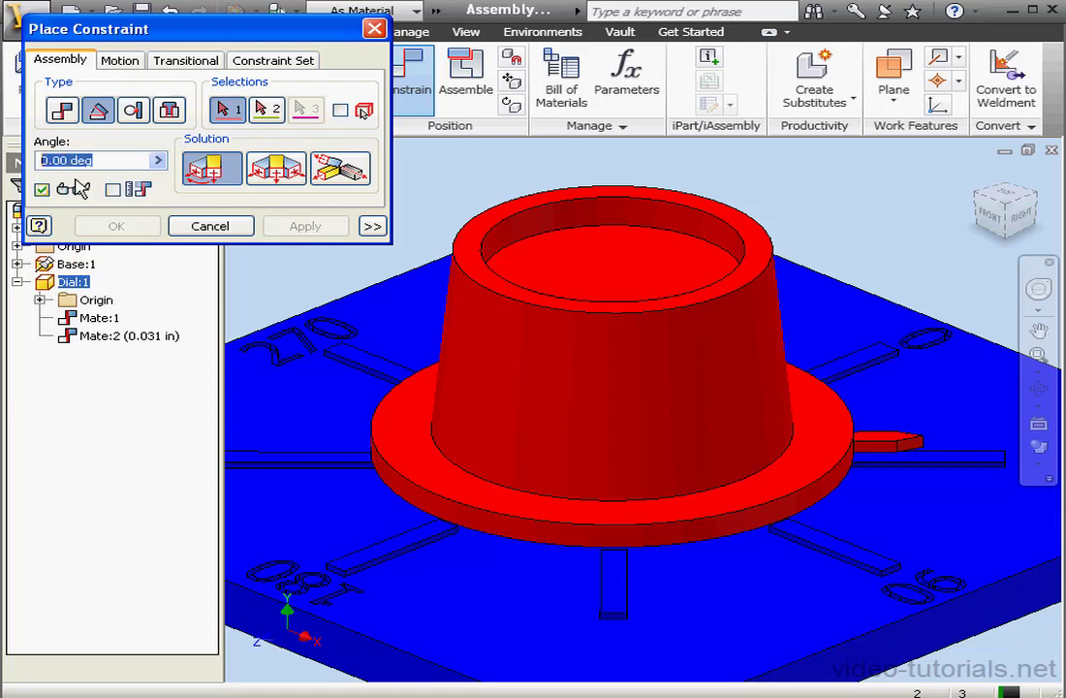
left_click(113, 190)
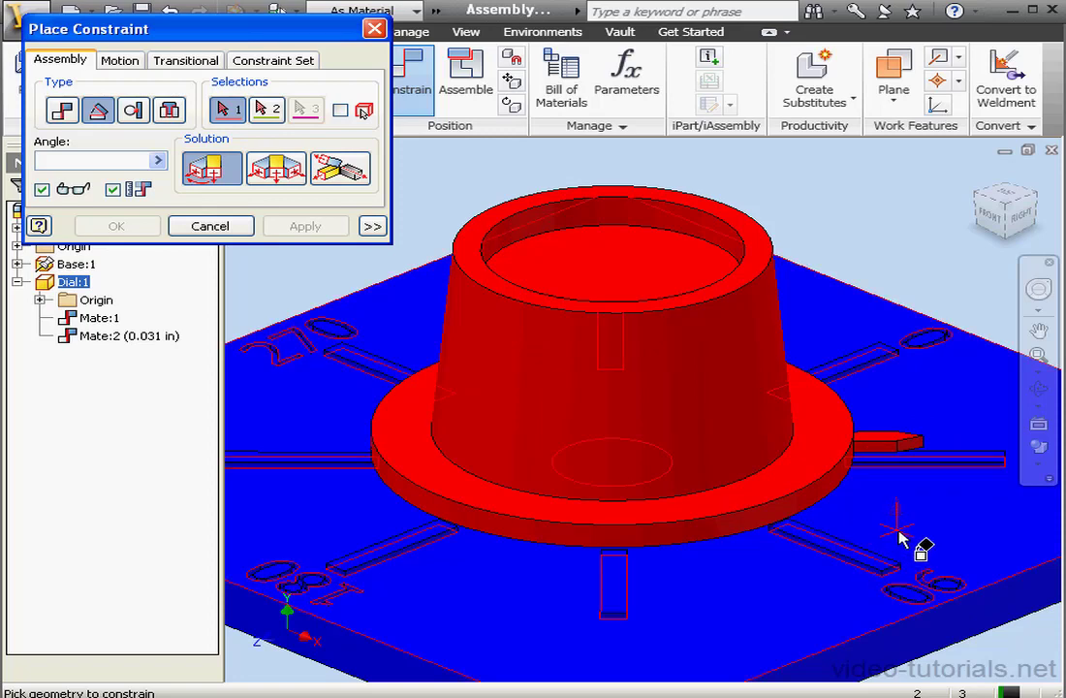
Preview the 137.19 deg angle between the dial's pointer tab and the base slot edge, then cancel.
left_click(890, 442)
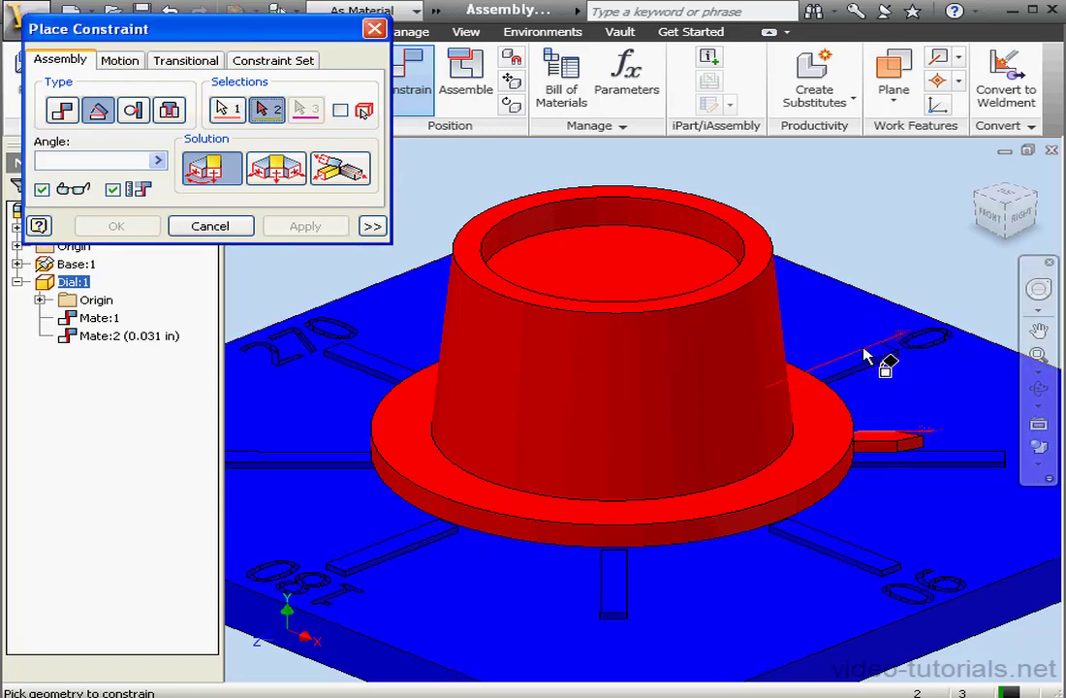
mouse_move(863, 366)
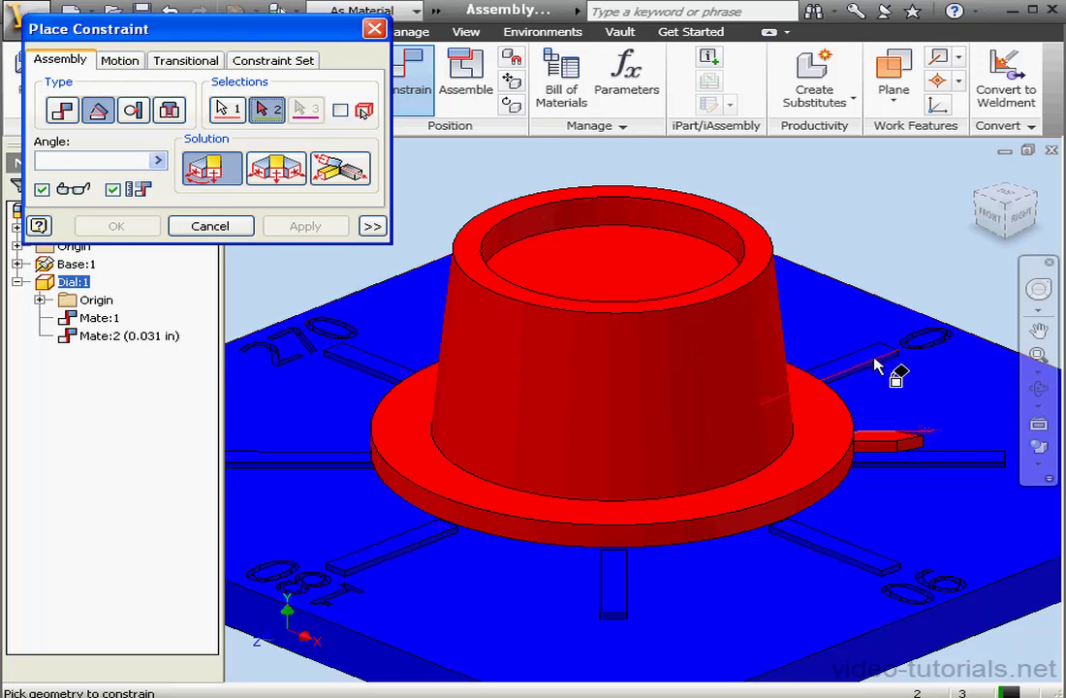
left_click(875, 365)
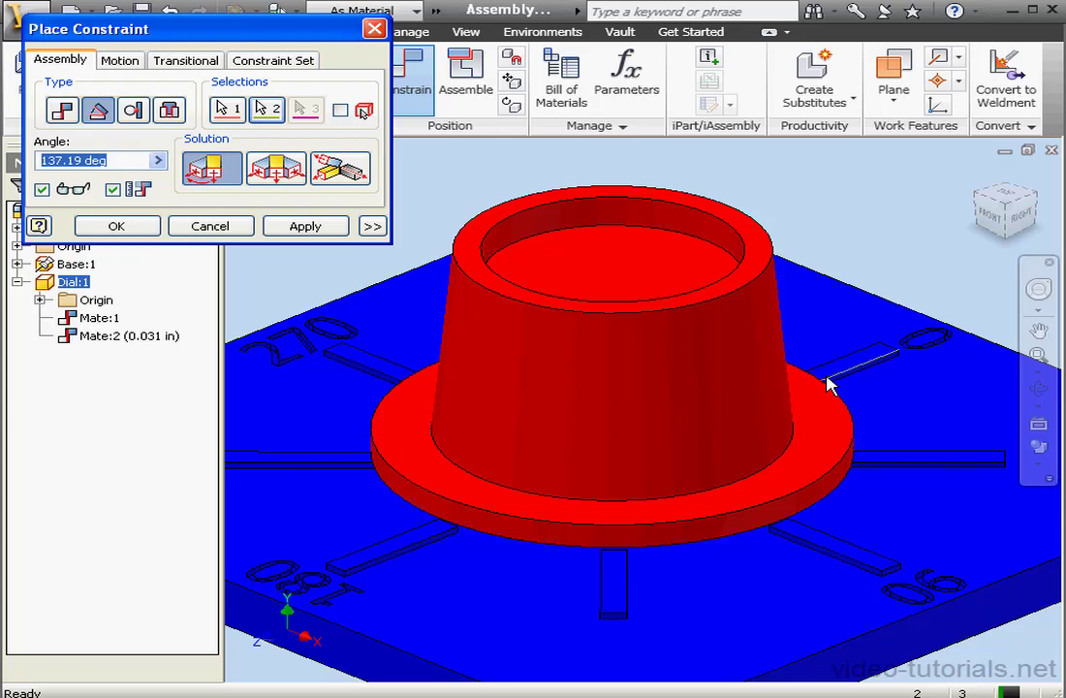
left_click(211, 226)
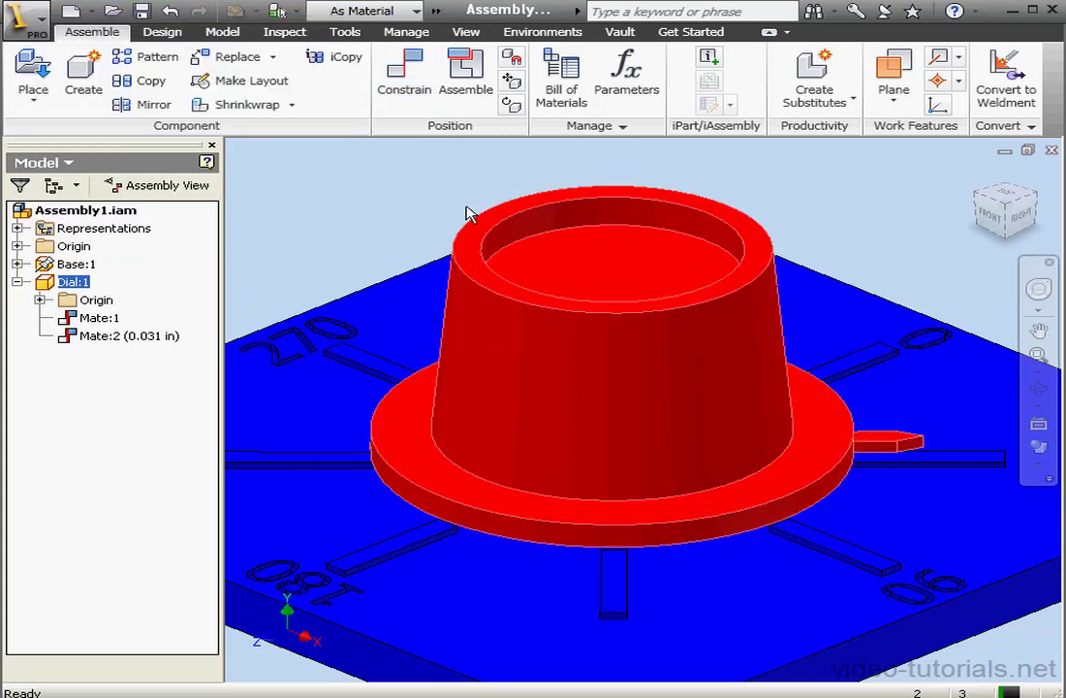
Apply a 42.81 deg Directed Angle constraint between the dial's tab face and the base slot edge.
left_click(410, 74)
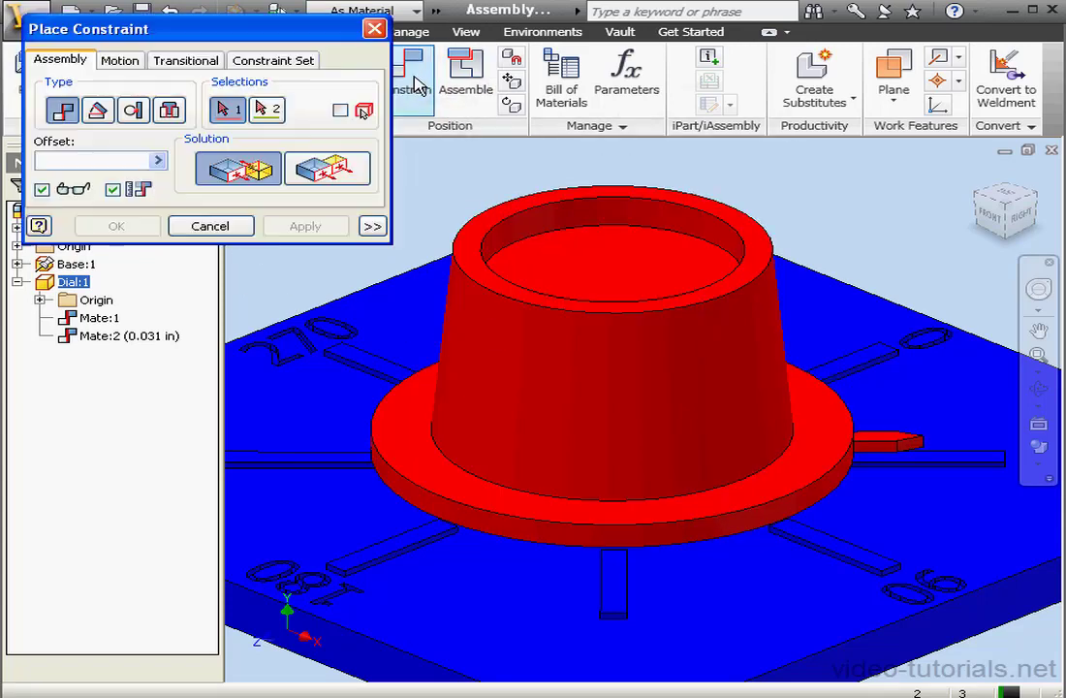
left_click(97, 111)
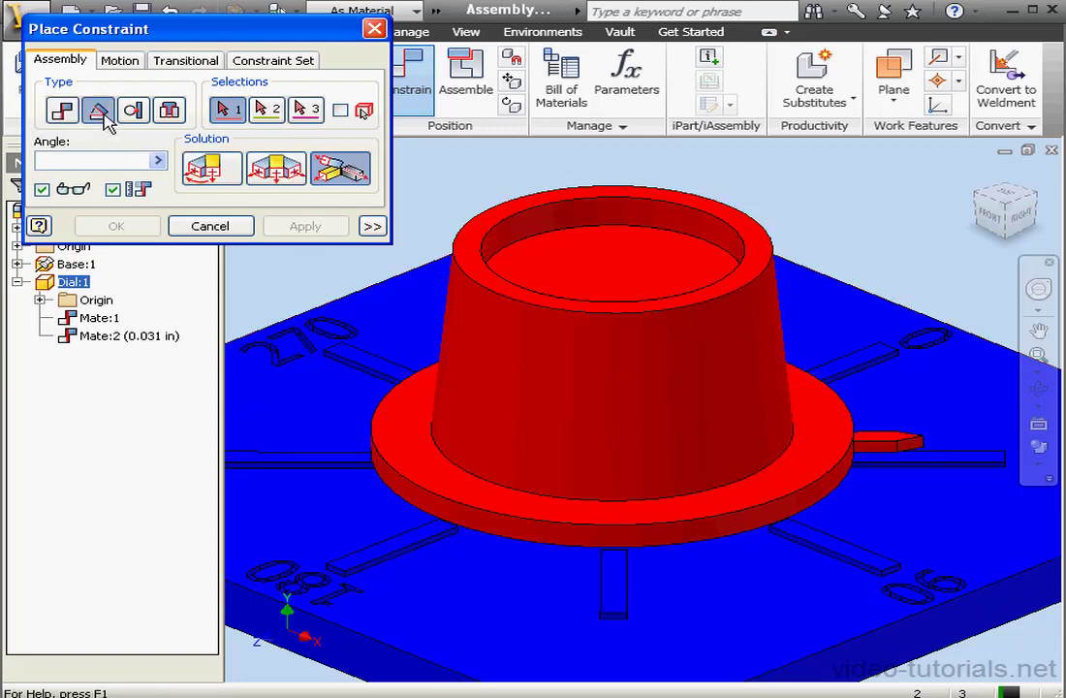
left_click(216, 172)
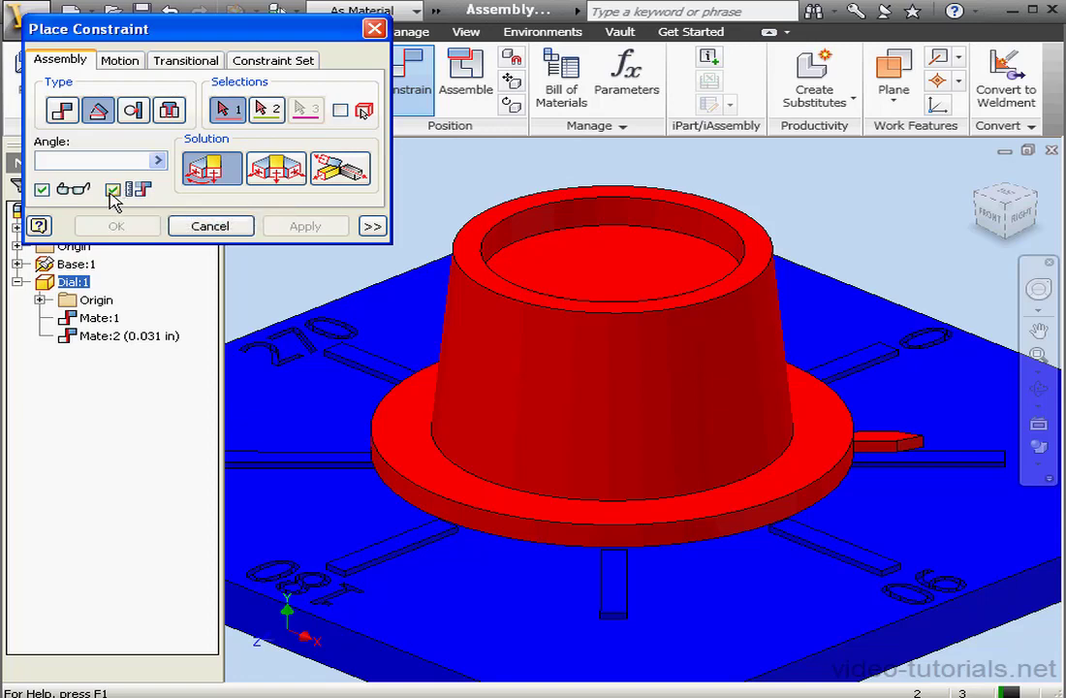
left_click(896, 439)
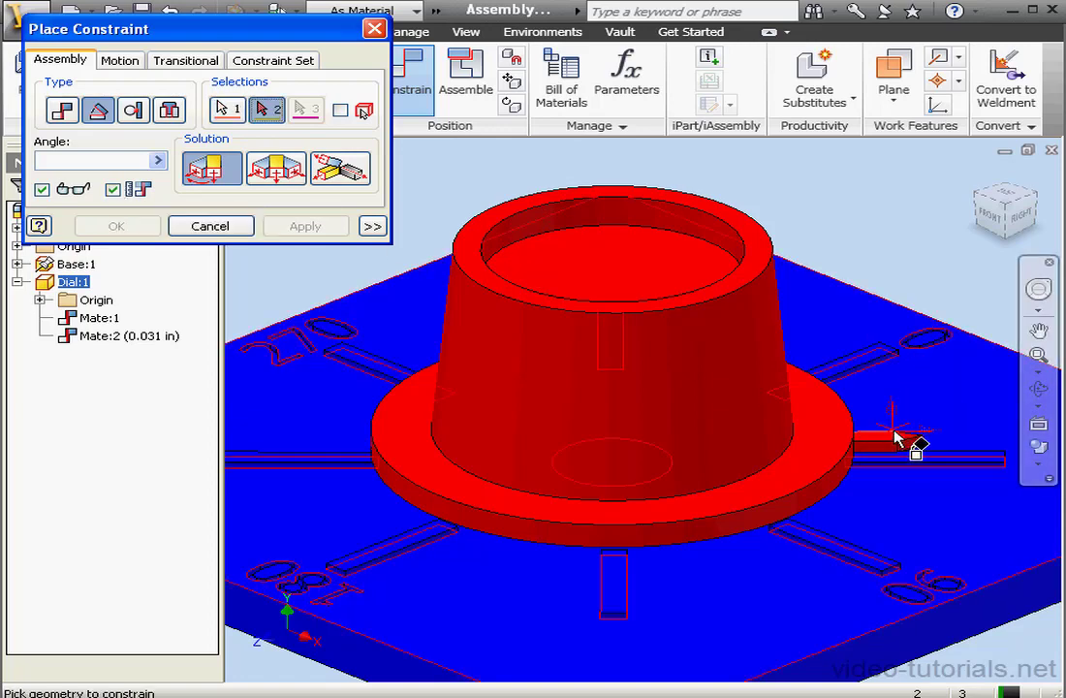
left_click(853, 369)
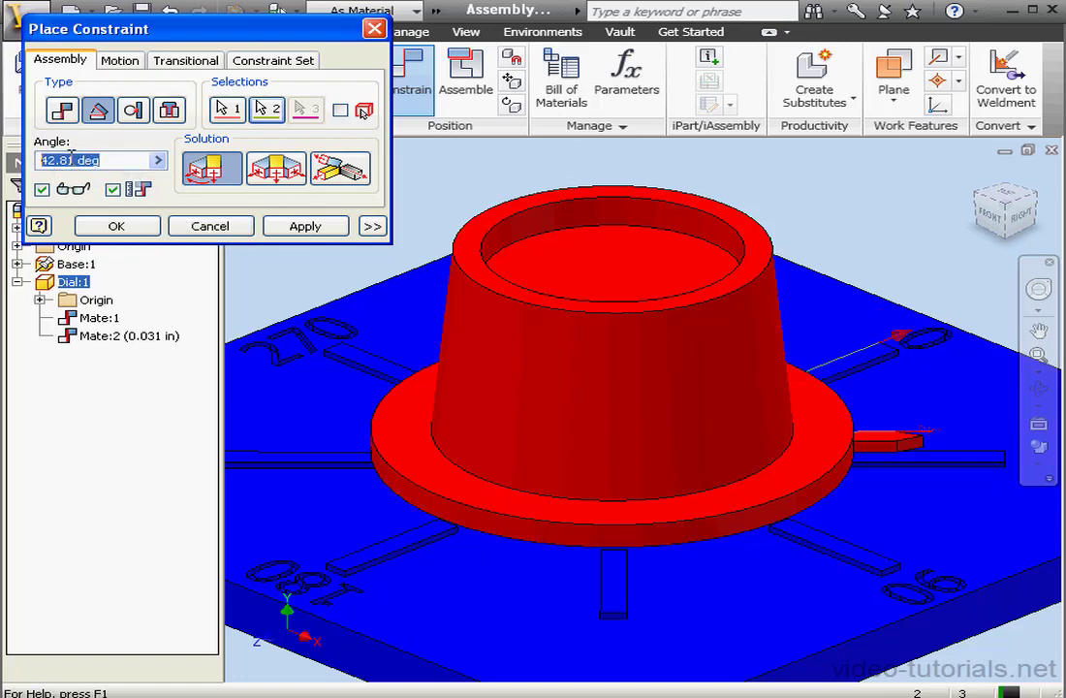
left_click(305, 226)
left_click(209, 226)
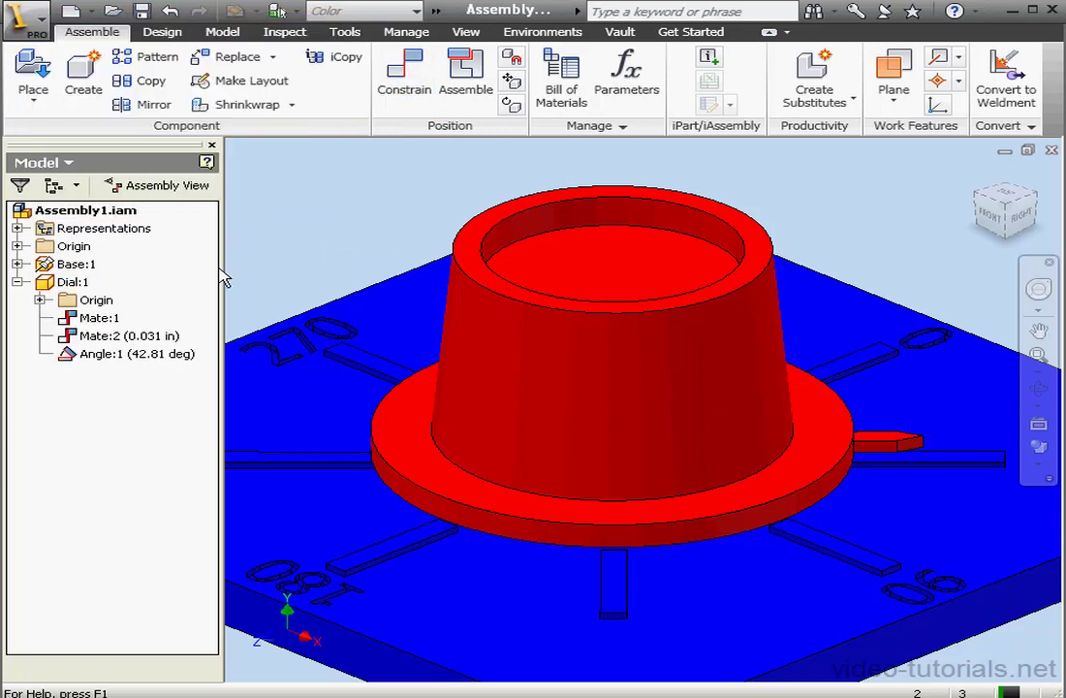
Open Drive Constraint for Angle:1 and set the End angle to 225.
left_click(102, 356)
right_click(101, 356)
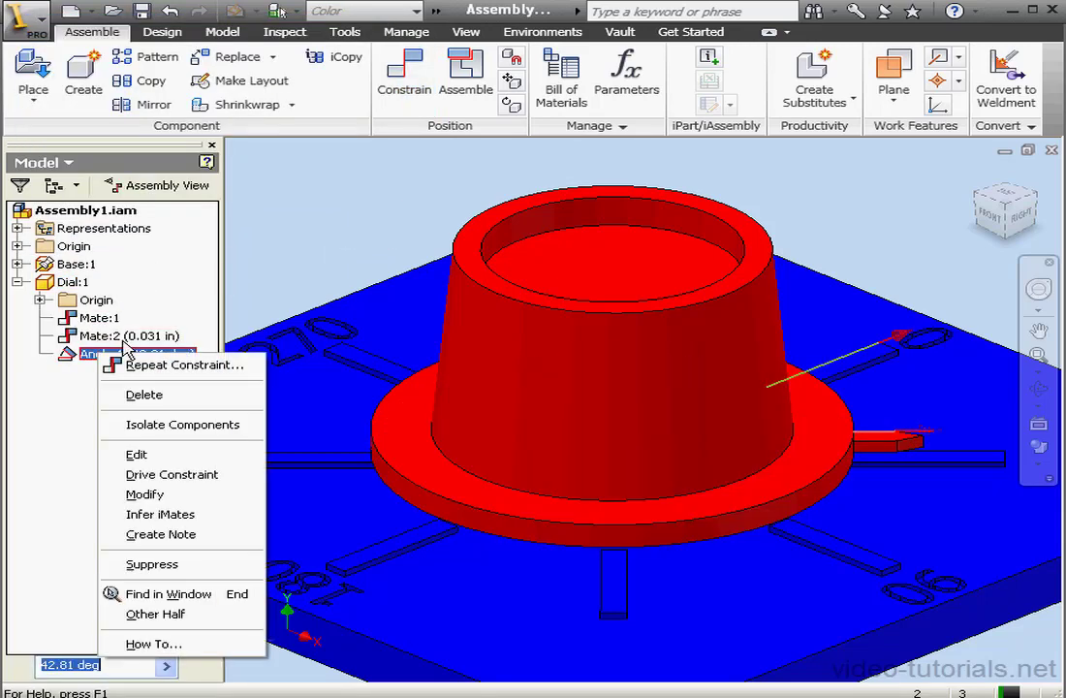
left_click(171, 475)
left_click_drag(274, 95, 223, 41)
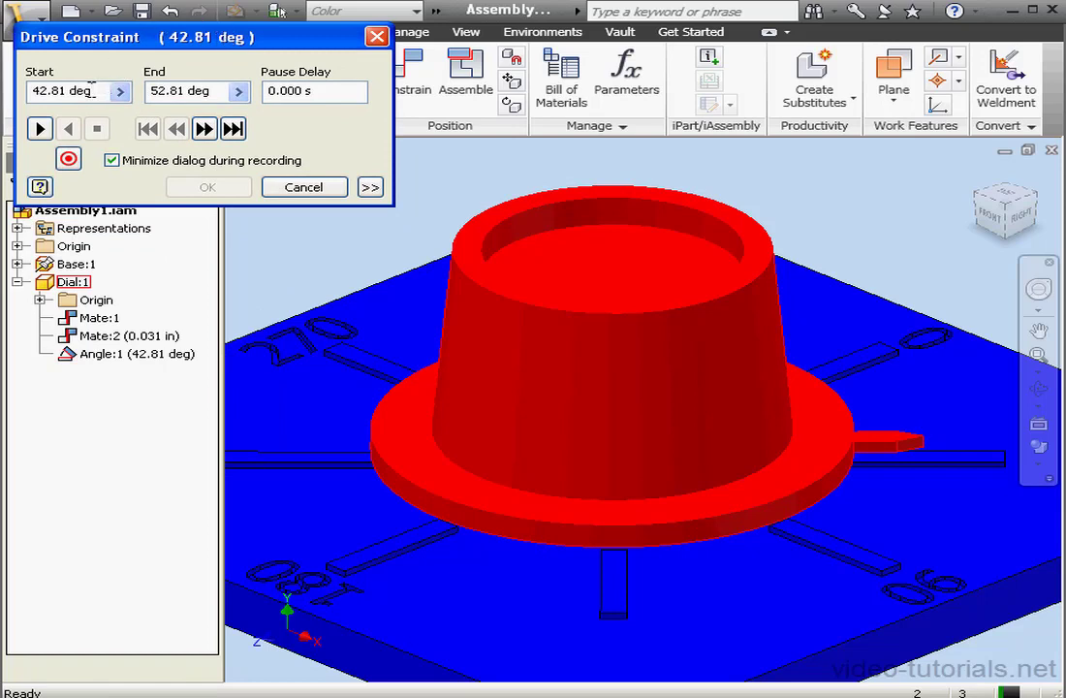
double_click(89, 90)
left_click_drag(208, 92, 132, 101)
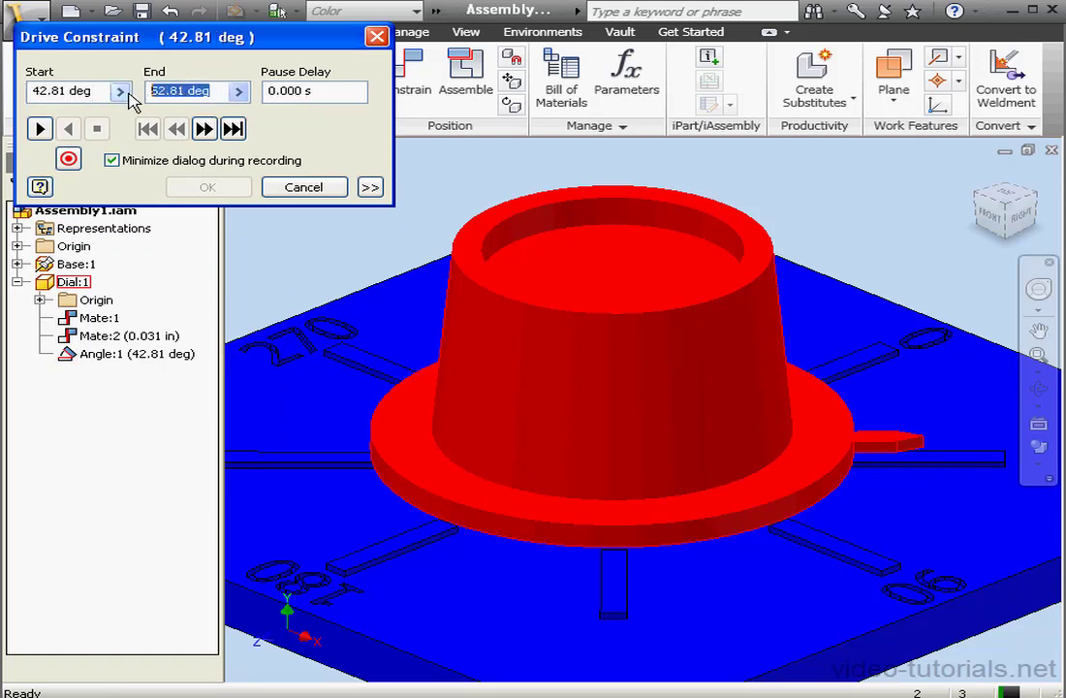
type("225")
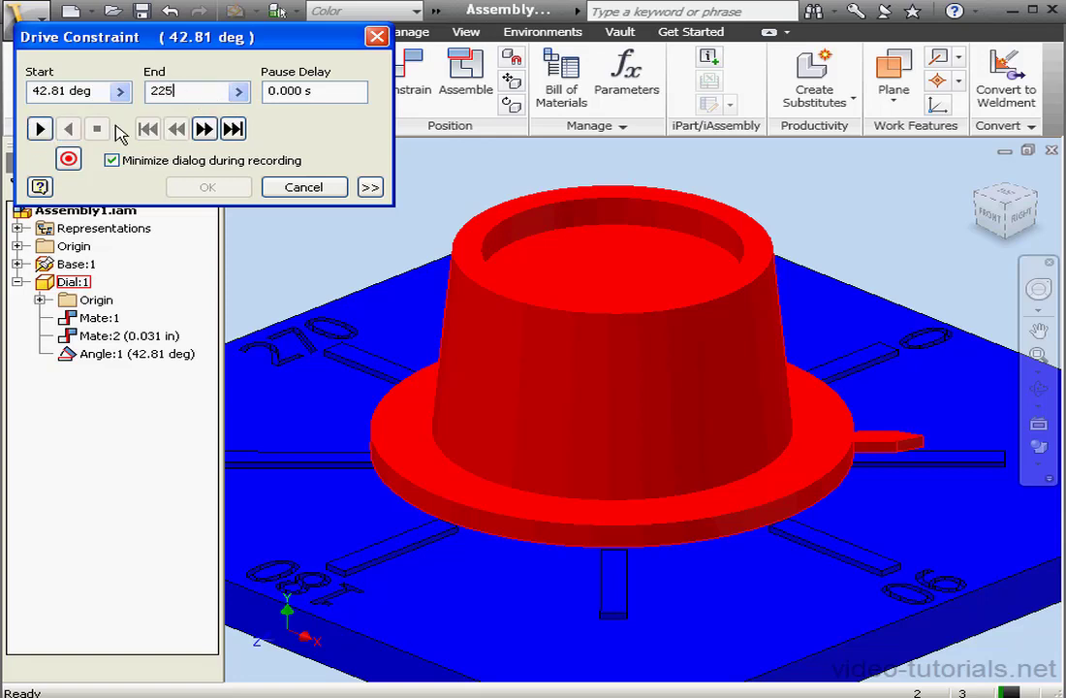
left_click_drag(328, 91, 276, 90)
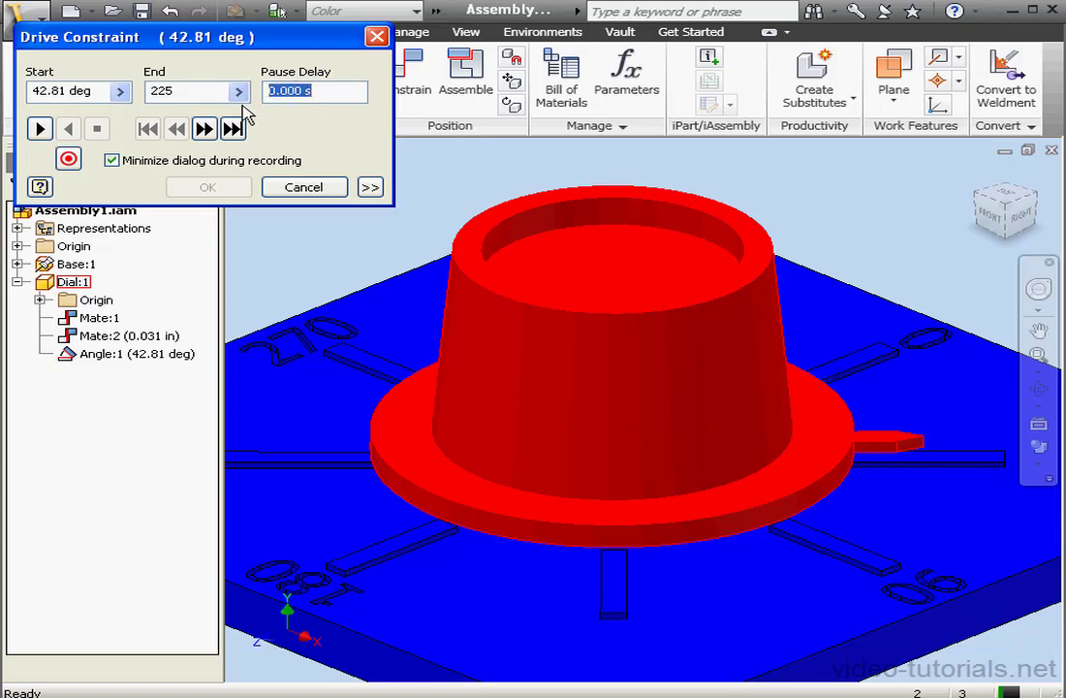
Drive the dial to 225° and back, then step it forward four degrees.
left_click(40, 129)
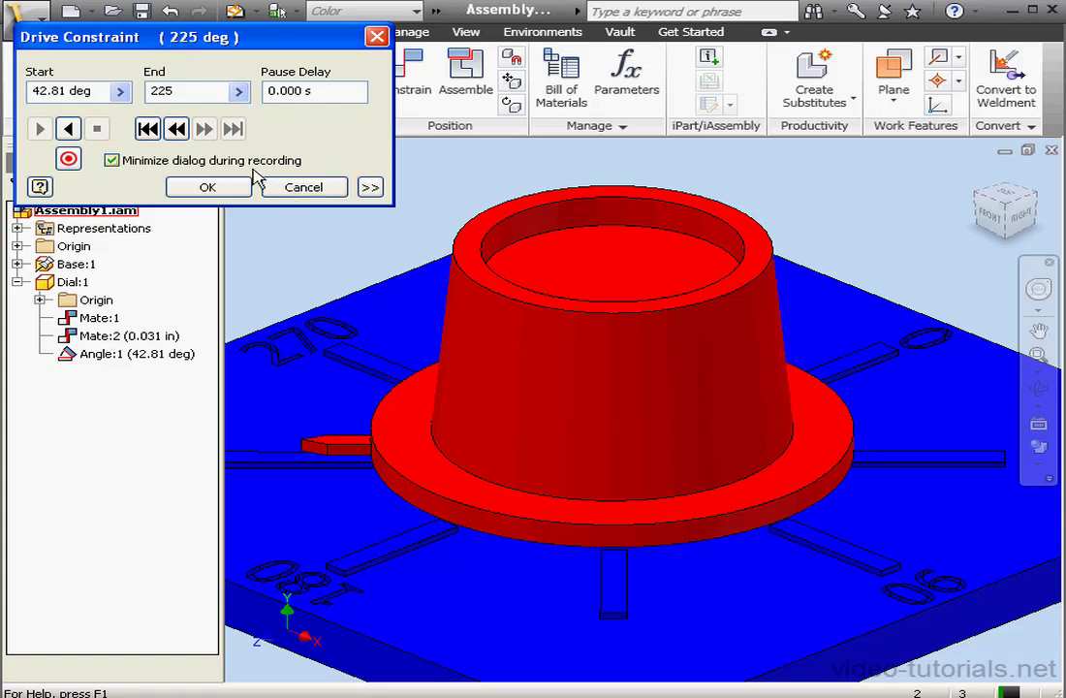
left_click(69, 130)
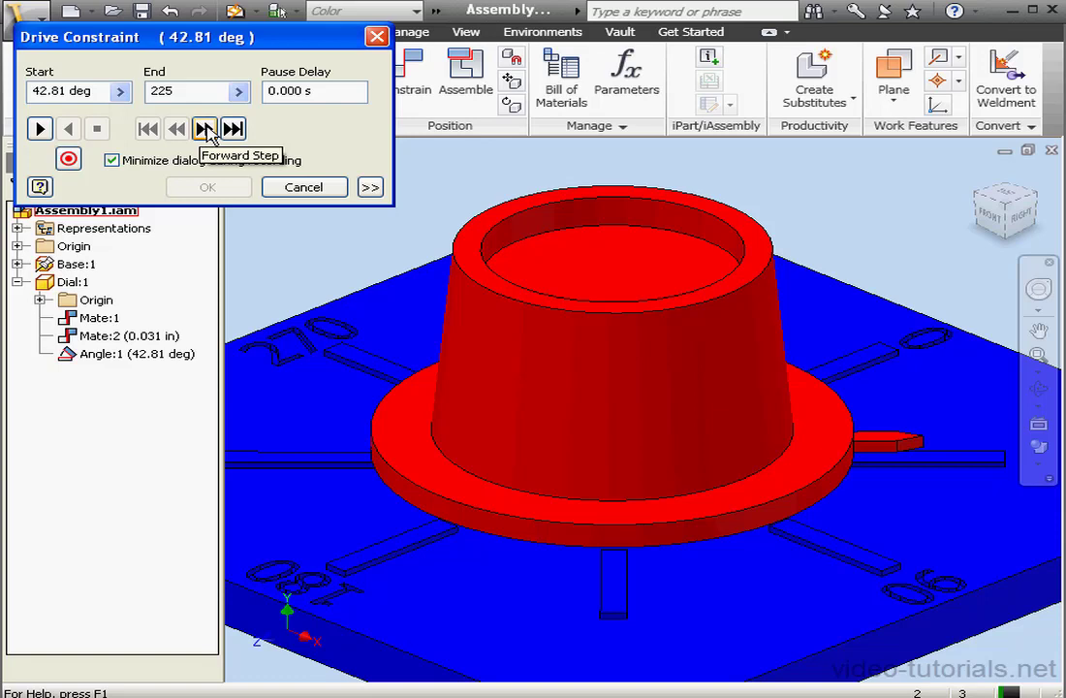
left_click(206, 129)
left_click(205, 129)
left_click(206, 129)
left_click(206, 129)
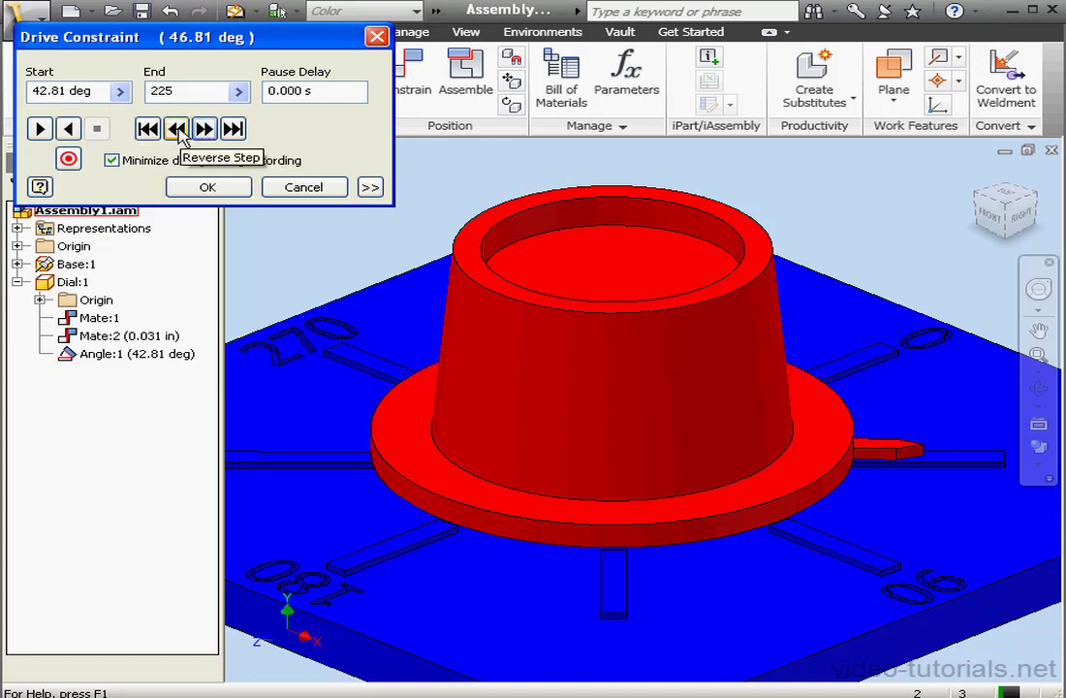
Step the dial back two degrees, reset to 42.81°, drive to 225° and return to start.
left_click(176, 129)
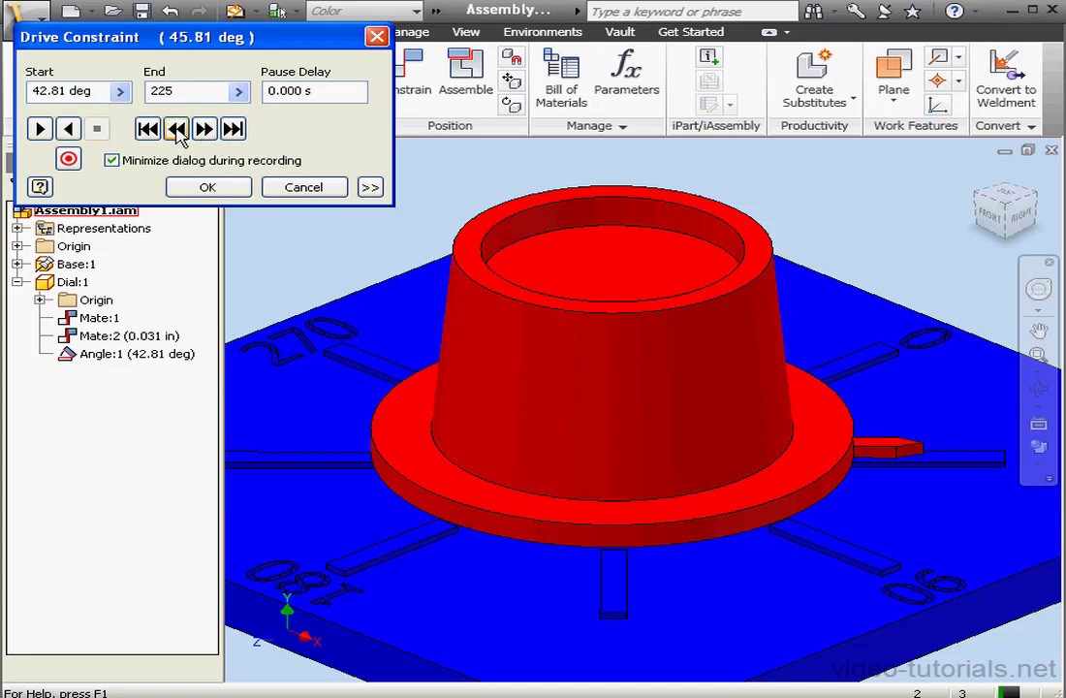
left_click(177, 129)
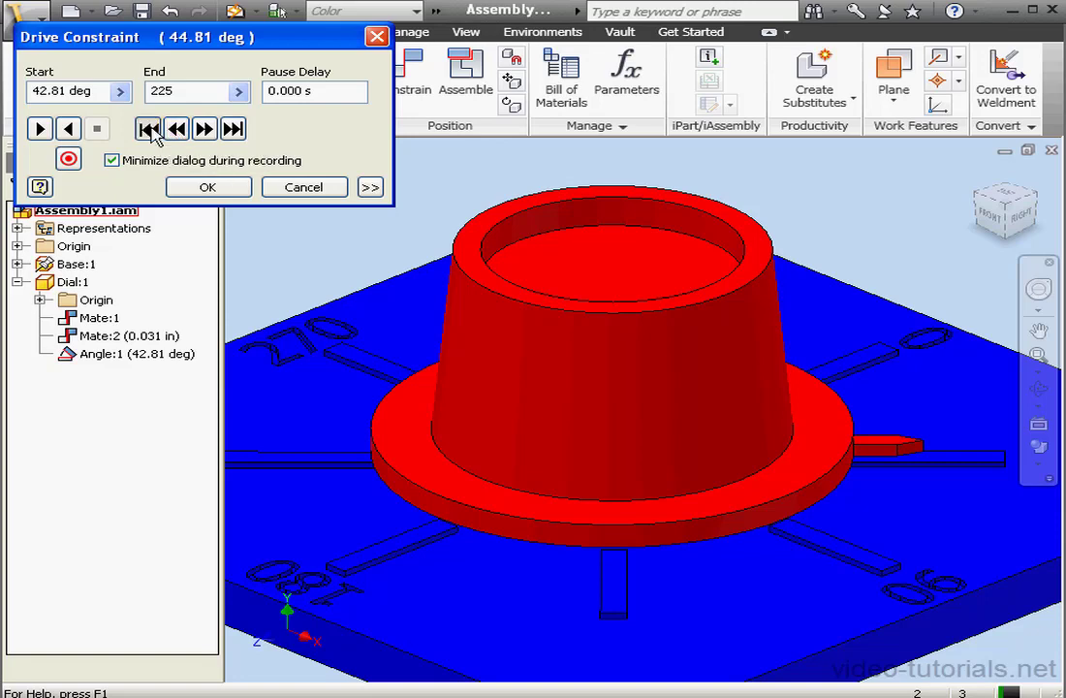
left_click(149, 130)
left_click(231, 129)
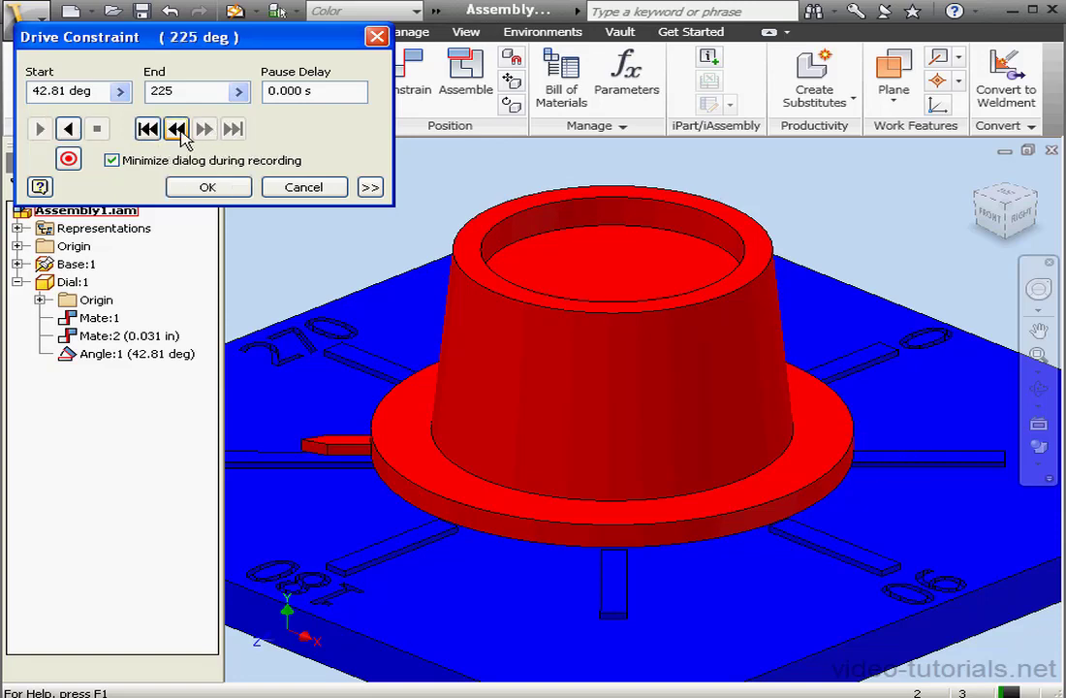
left_click(148, 130)
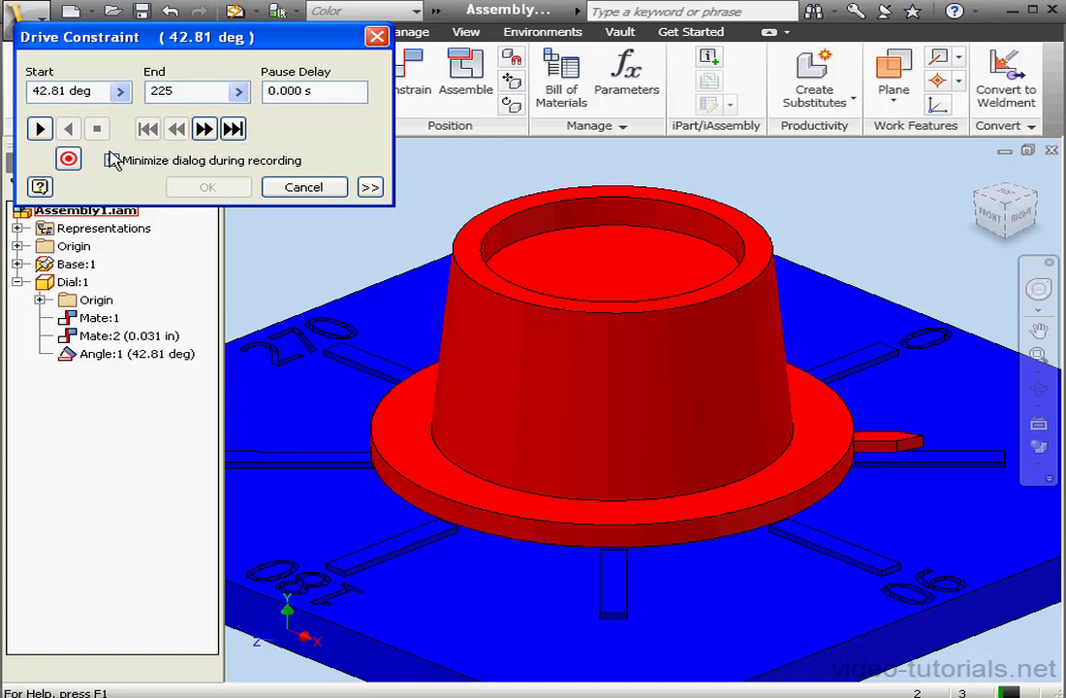
left_click(68, 158)
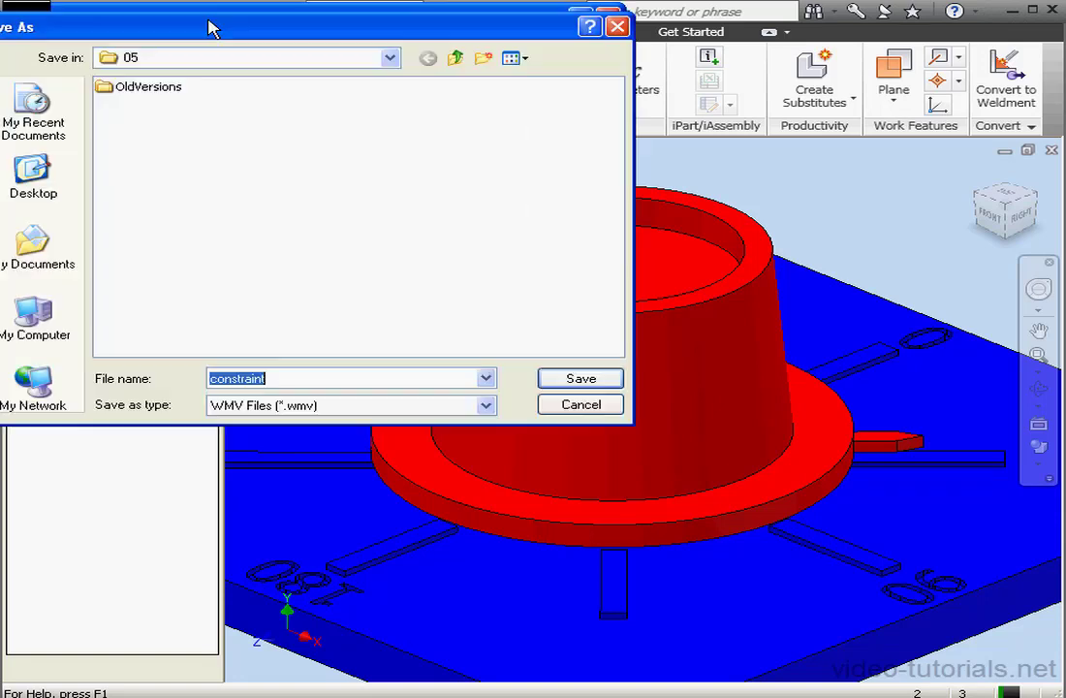
left_click_drag(210, 28, 317, 88)
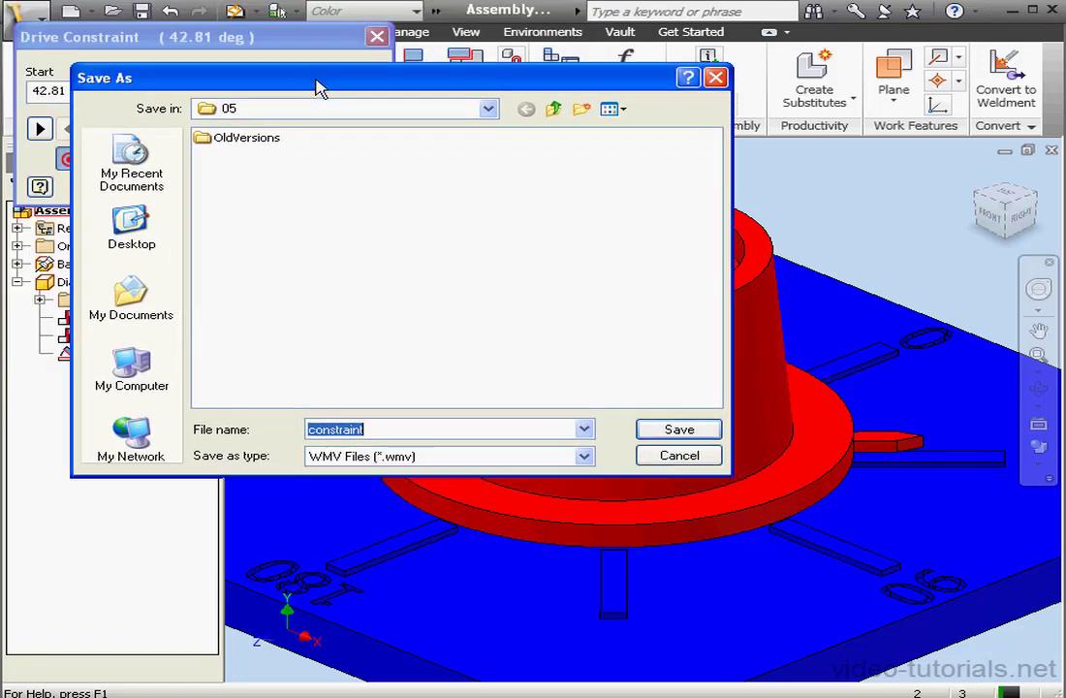
left_click(585, 456)
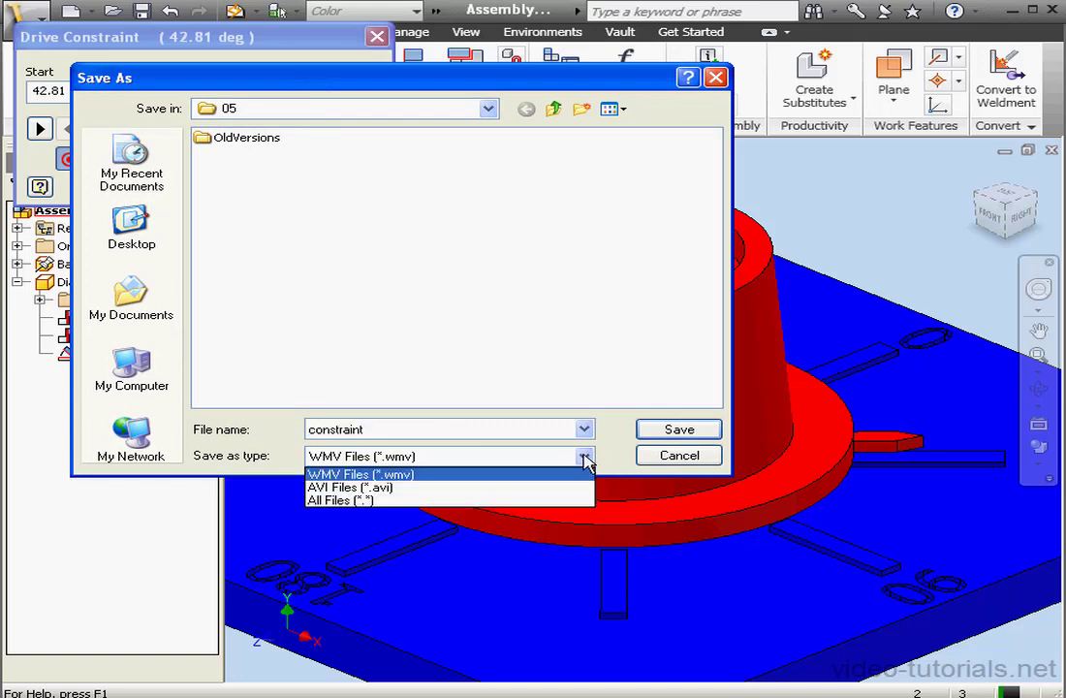
left_click(384, 475)
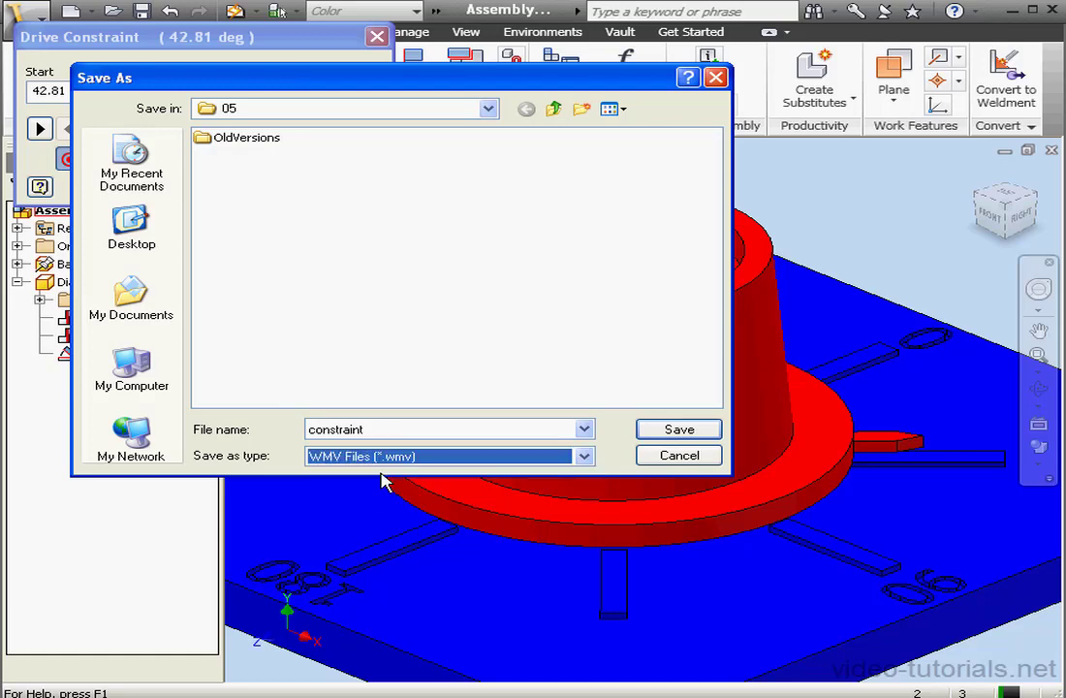
left_click(707, 435)
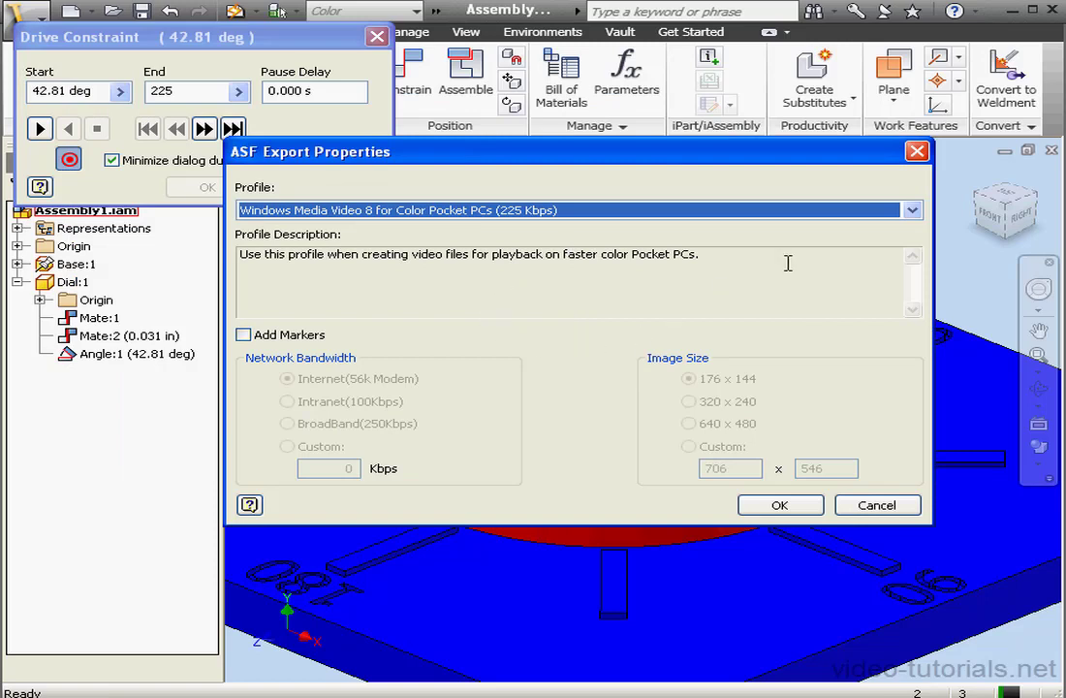
left_click(912, 211)
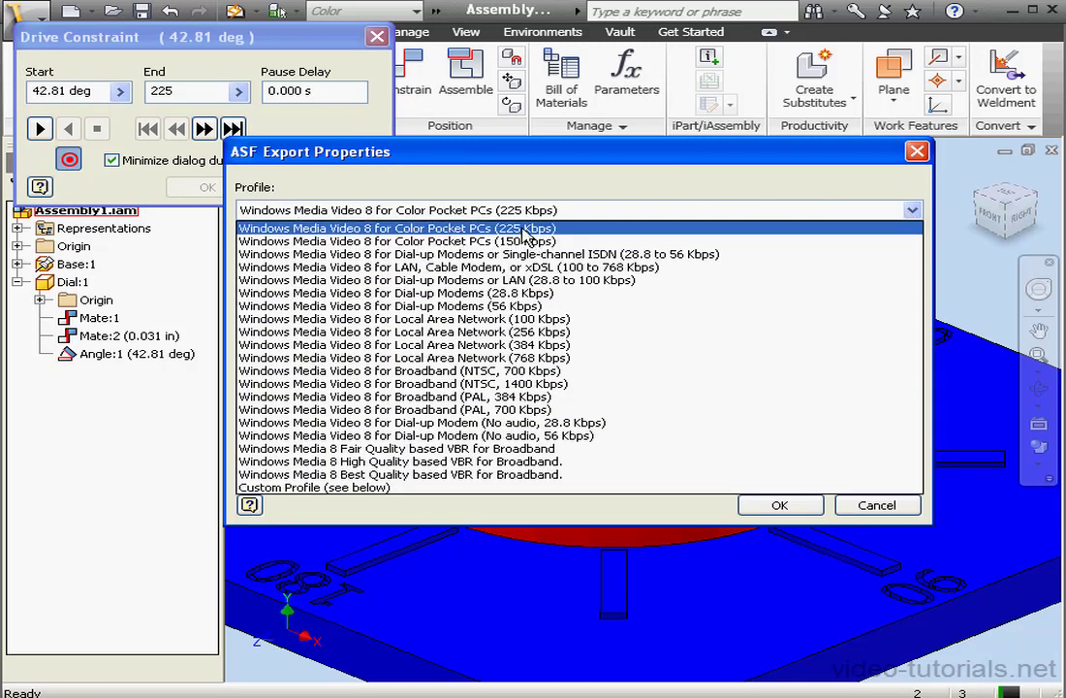
left_click(523, 230)
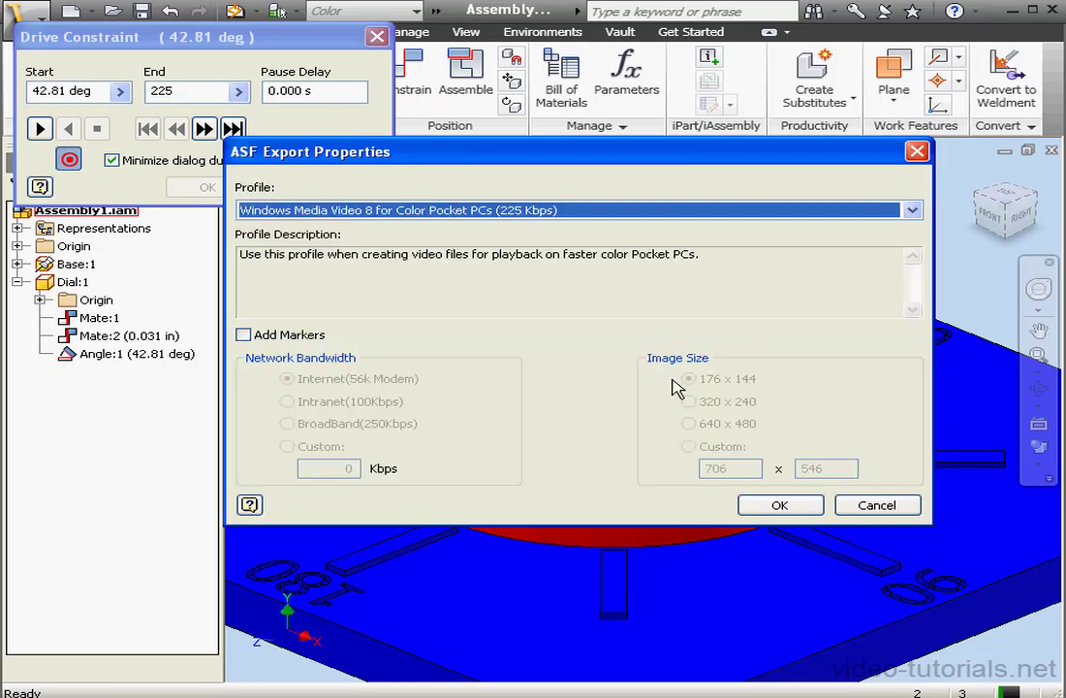
left_click(865, 510)
Attempt an AVI recording with the Cinepak Codec by Radius compressor, cancel it, dismiss the error and close Drive Constraint.
left_click(69, 158)
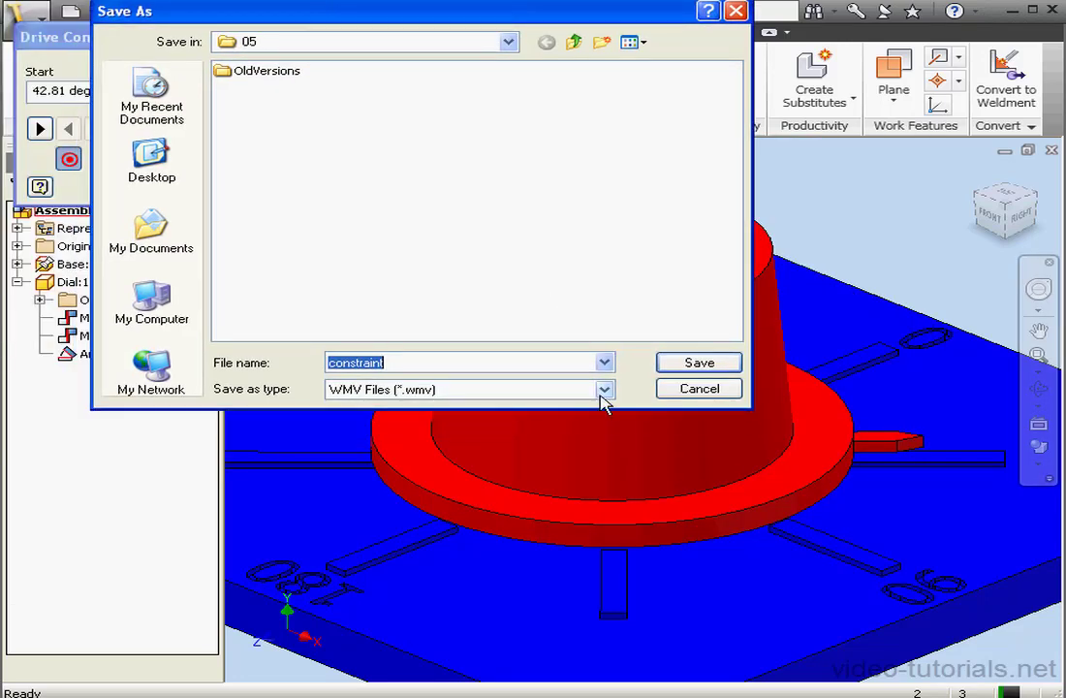
left_click(603, 390)
left_click(465, 421)
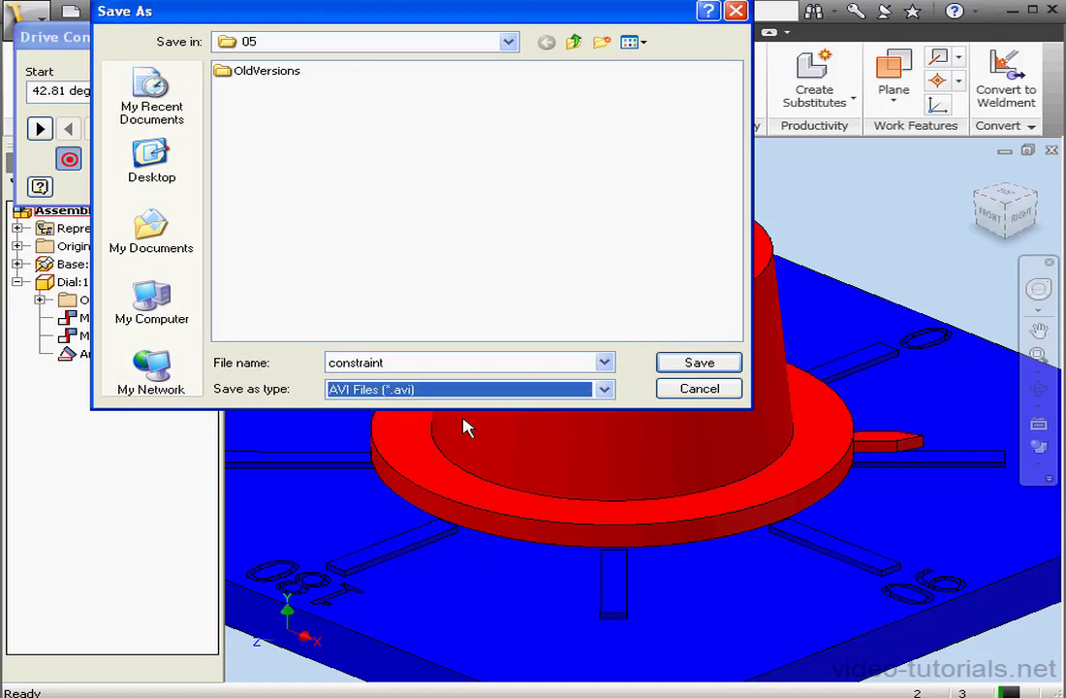
left_click(690, 365)
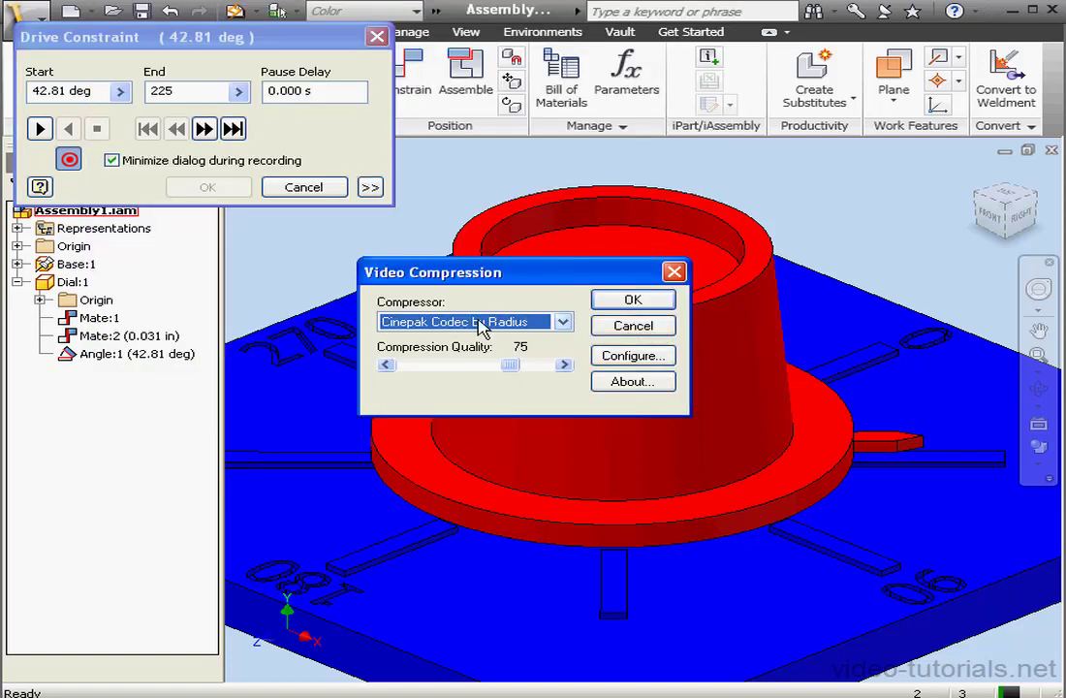
left_click(569, 329)
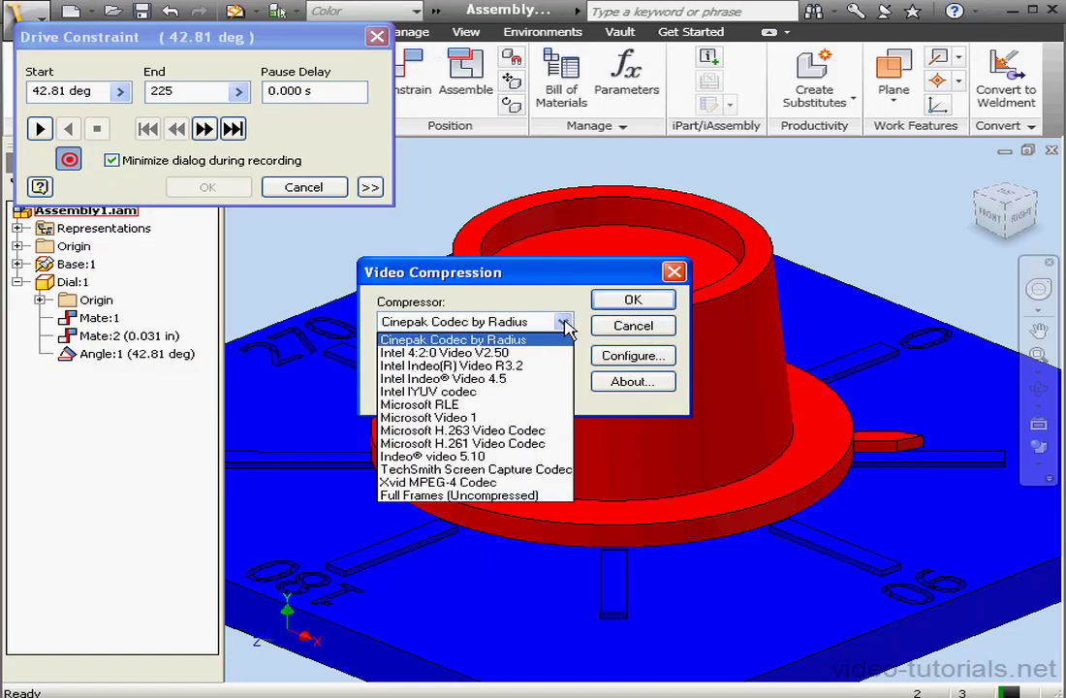
left_click(538, 341)
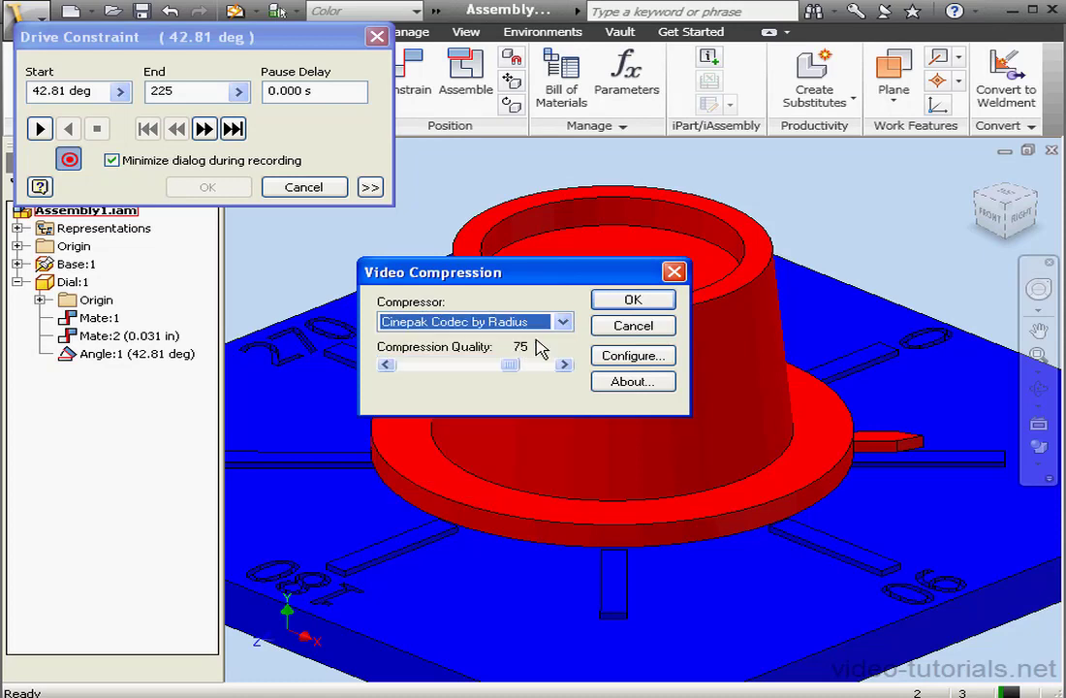
left_click(647, 327)
left_click(153, 151)
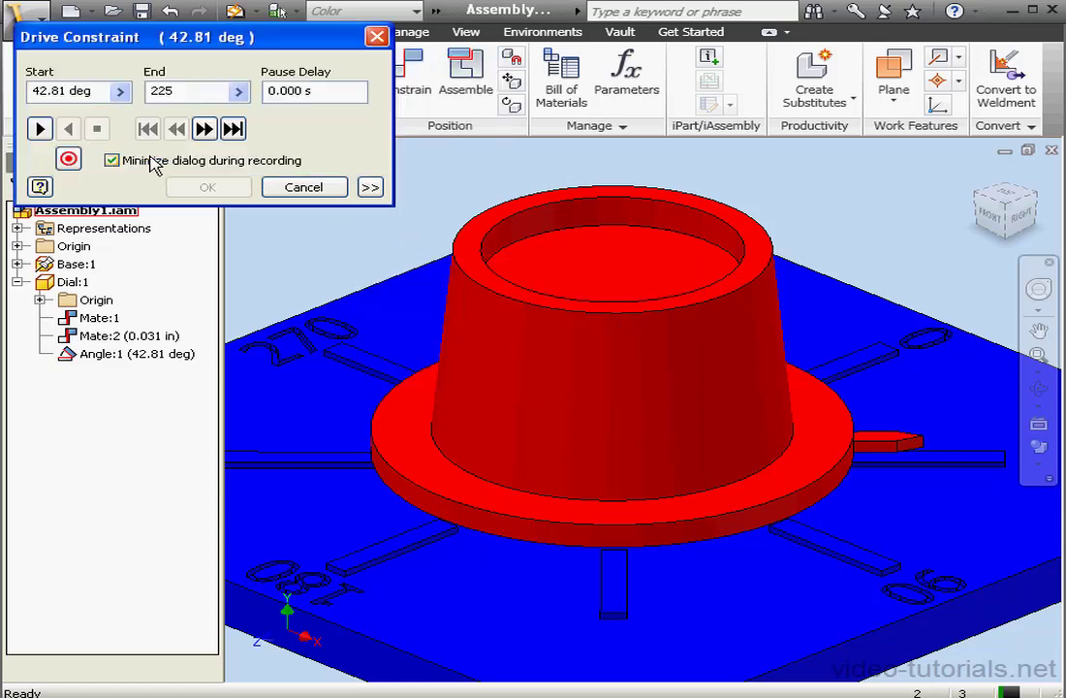
left_click(300, 187)
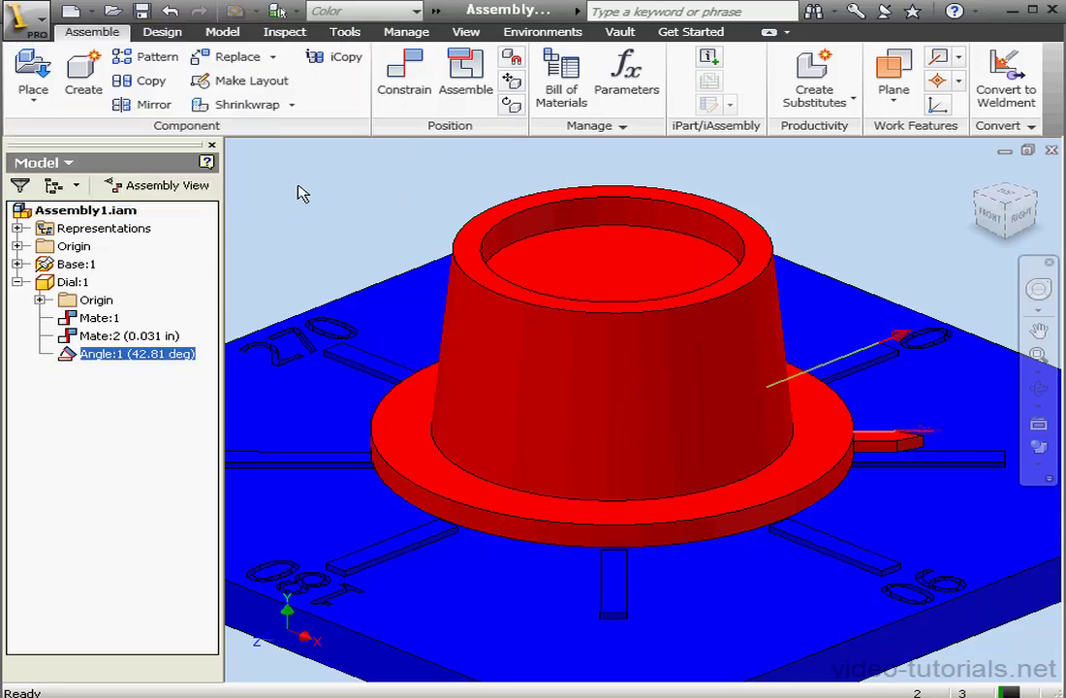
Edit the Angle:1 constraint to use the other solution, keeping its 42.81 deg value.
right_click(123, 357)
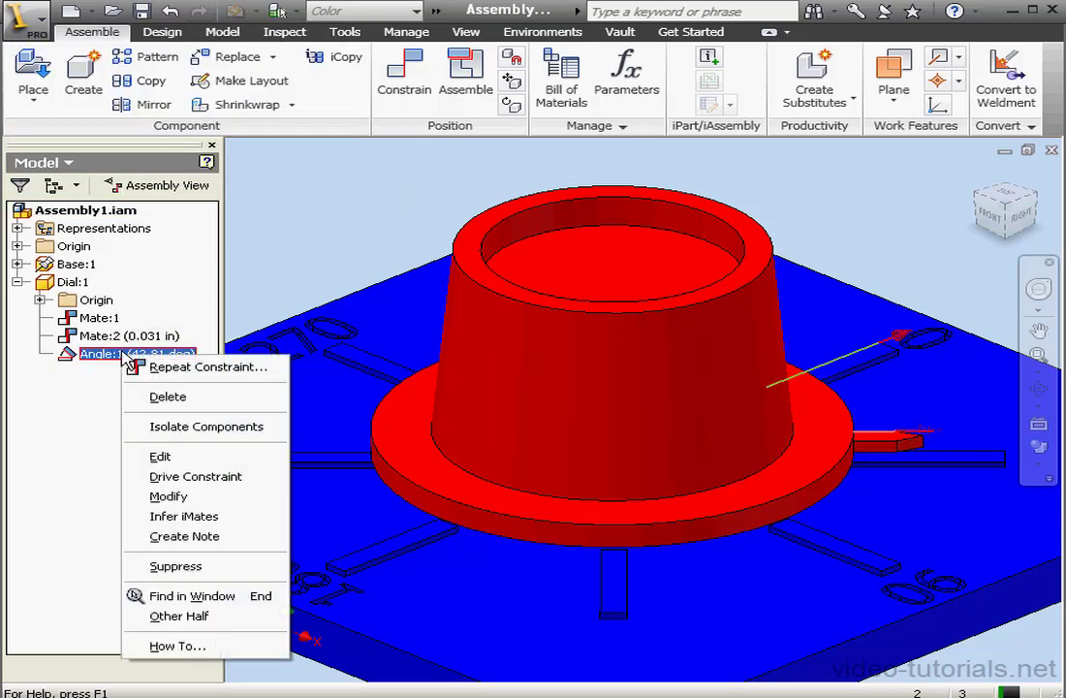
left_click(165, 458)
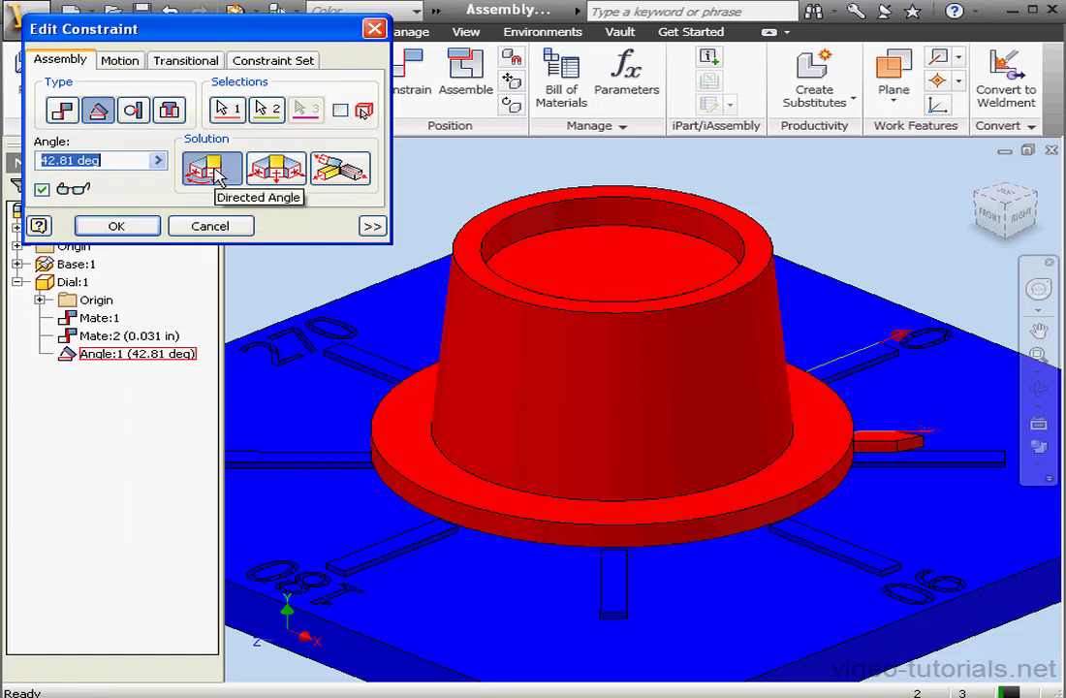
left_click(275, 169)
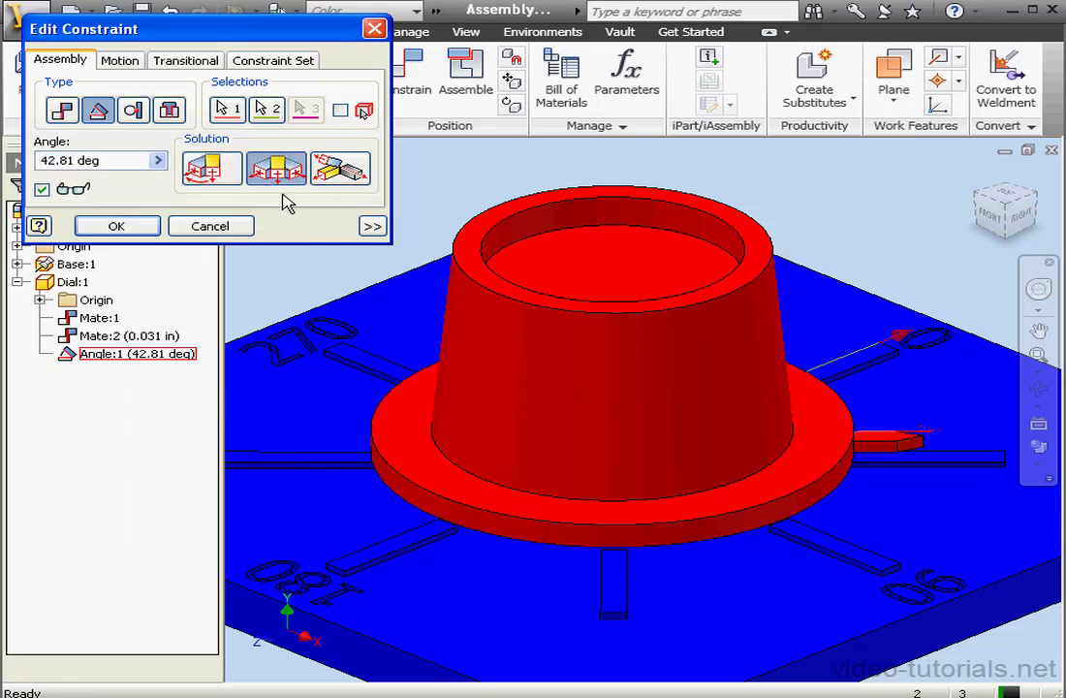
left_click(134, 226)
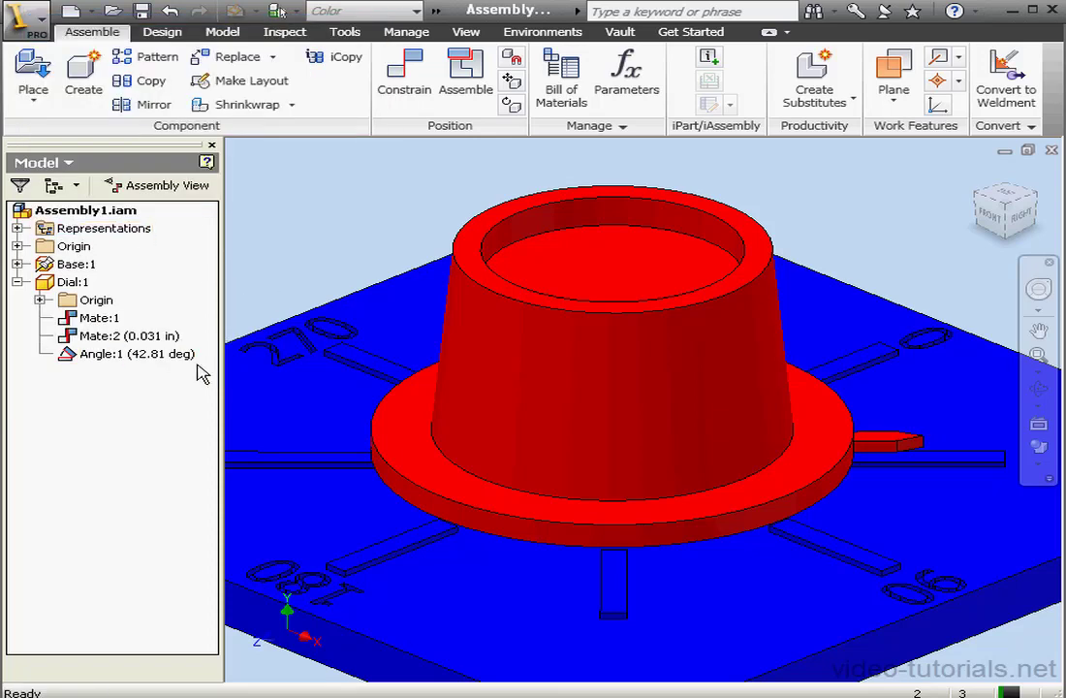
left_click(107, 361)
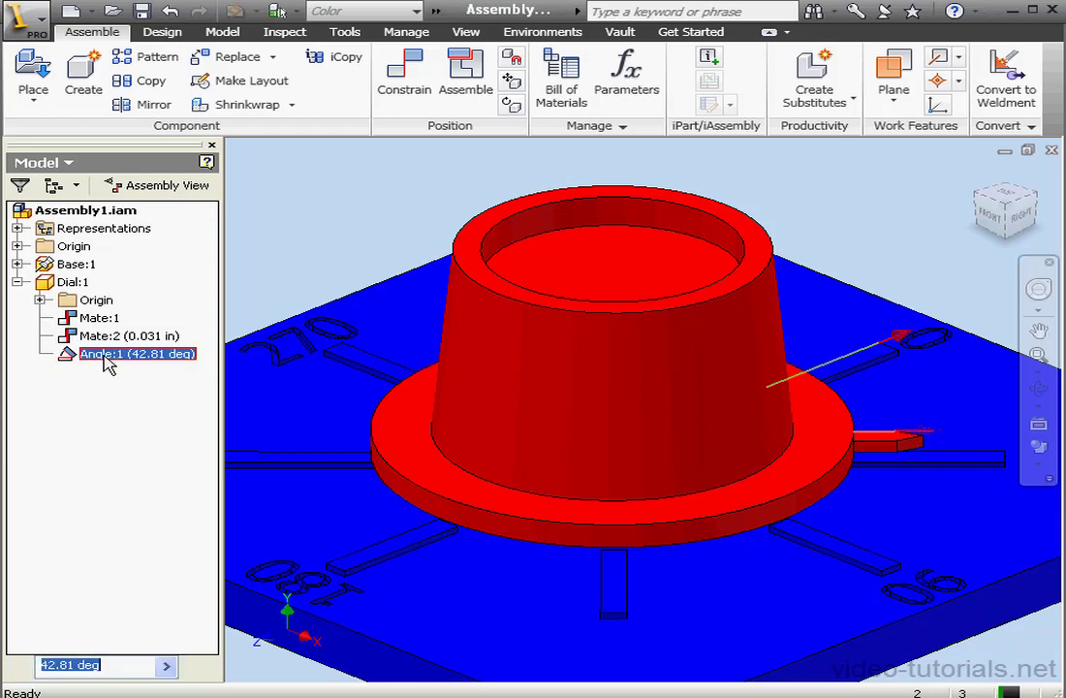
right_click(106, 361)
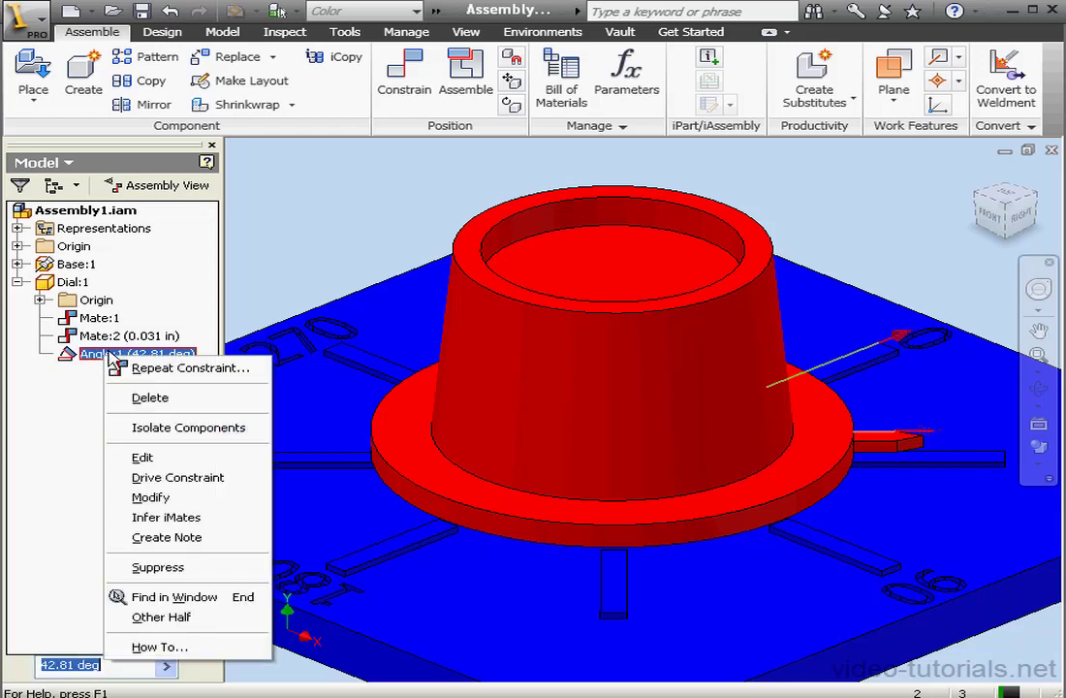
left_click(194, 477)
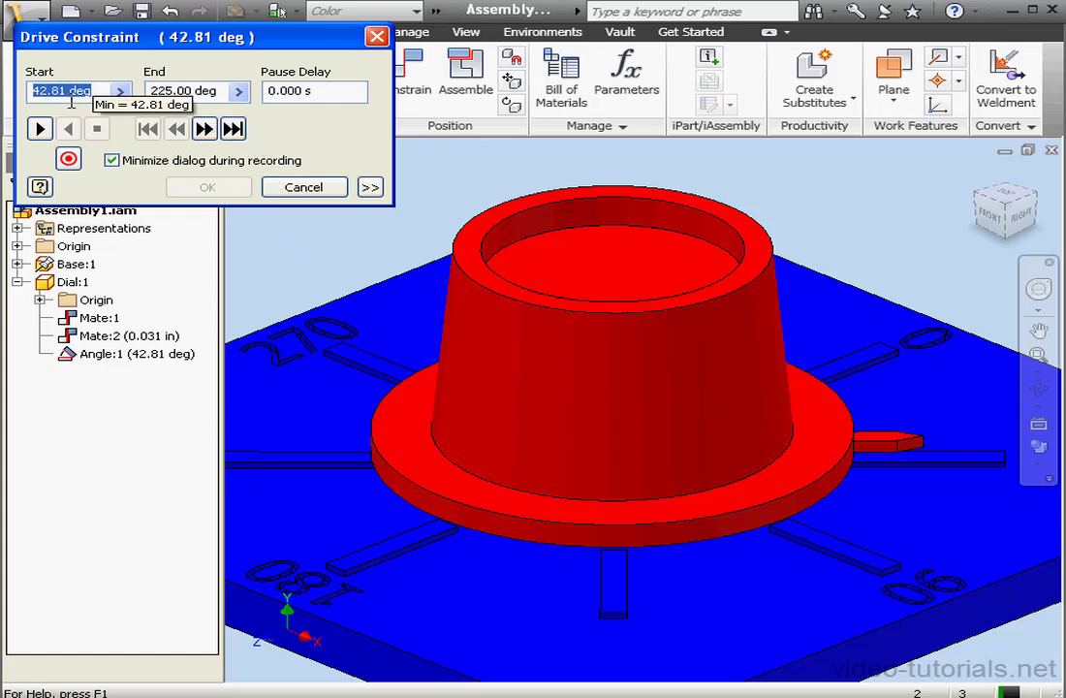
left_click(144, 91)
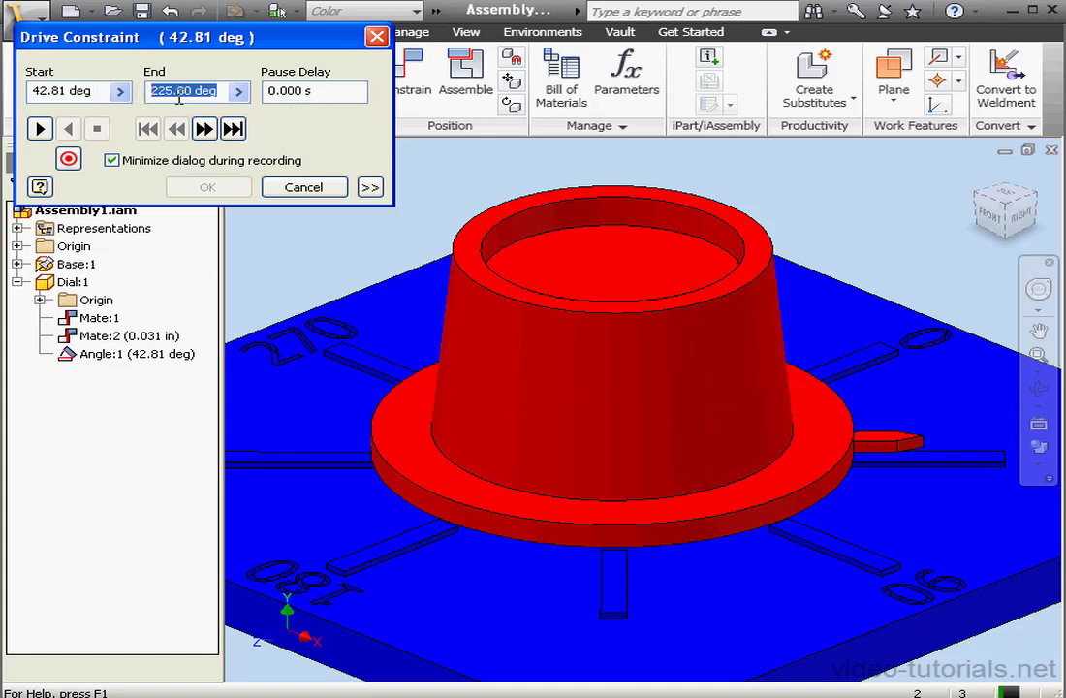
left_click(41, 129)
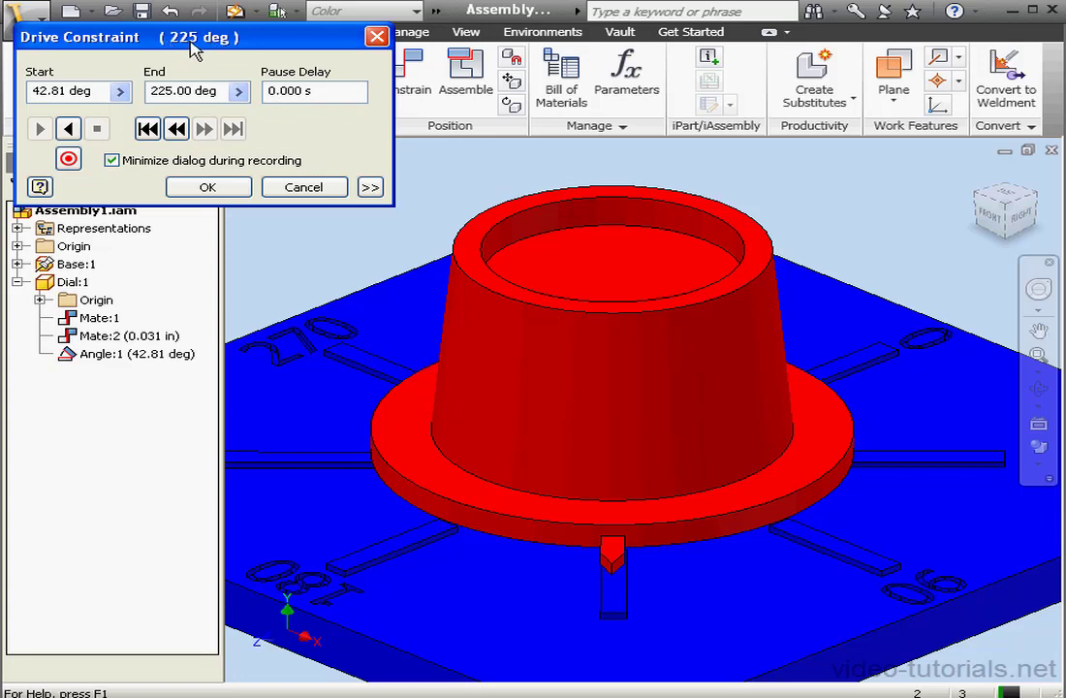
left_click(70, 129)
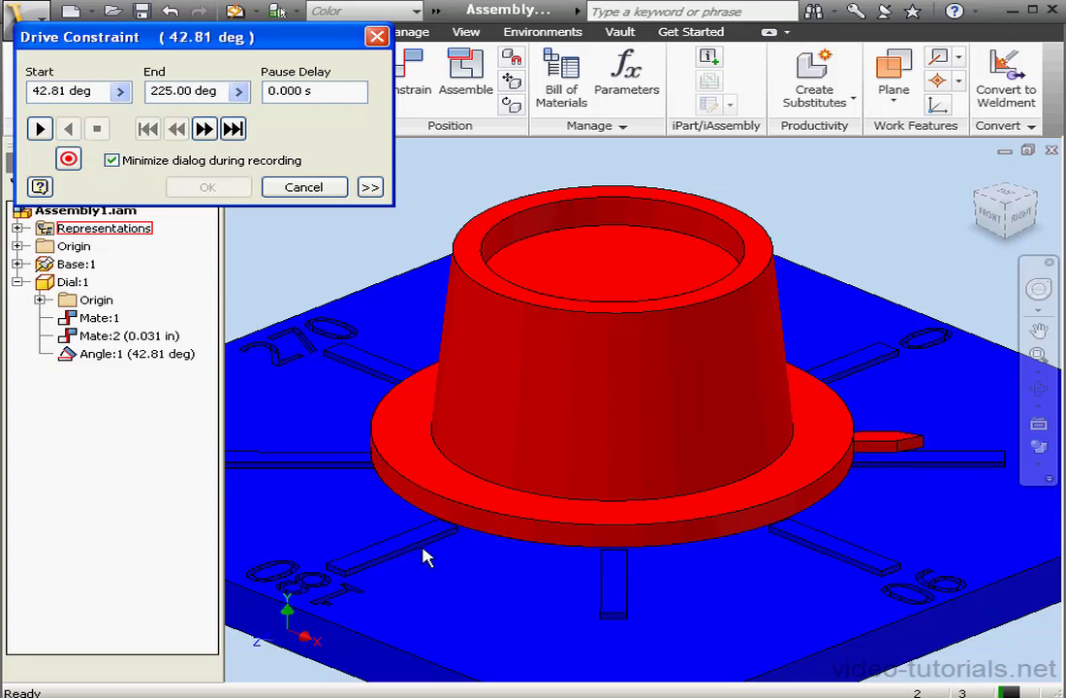
left_click(303, 187)
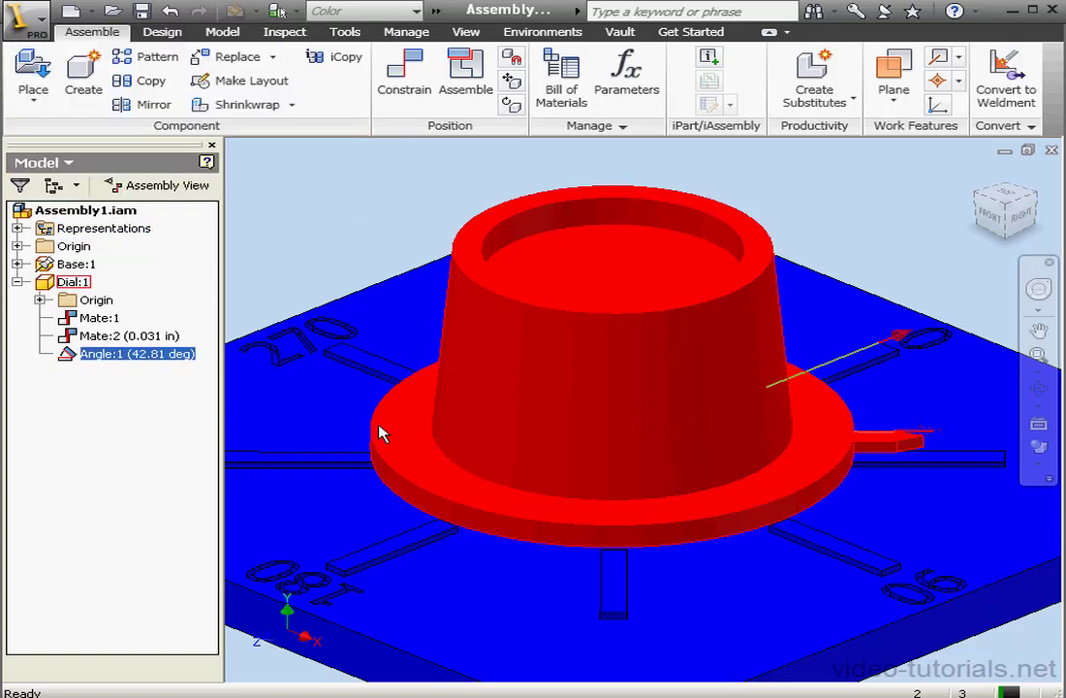